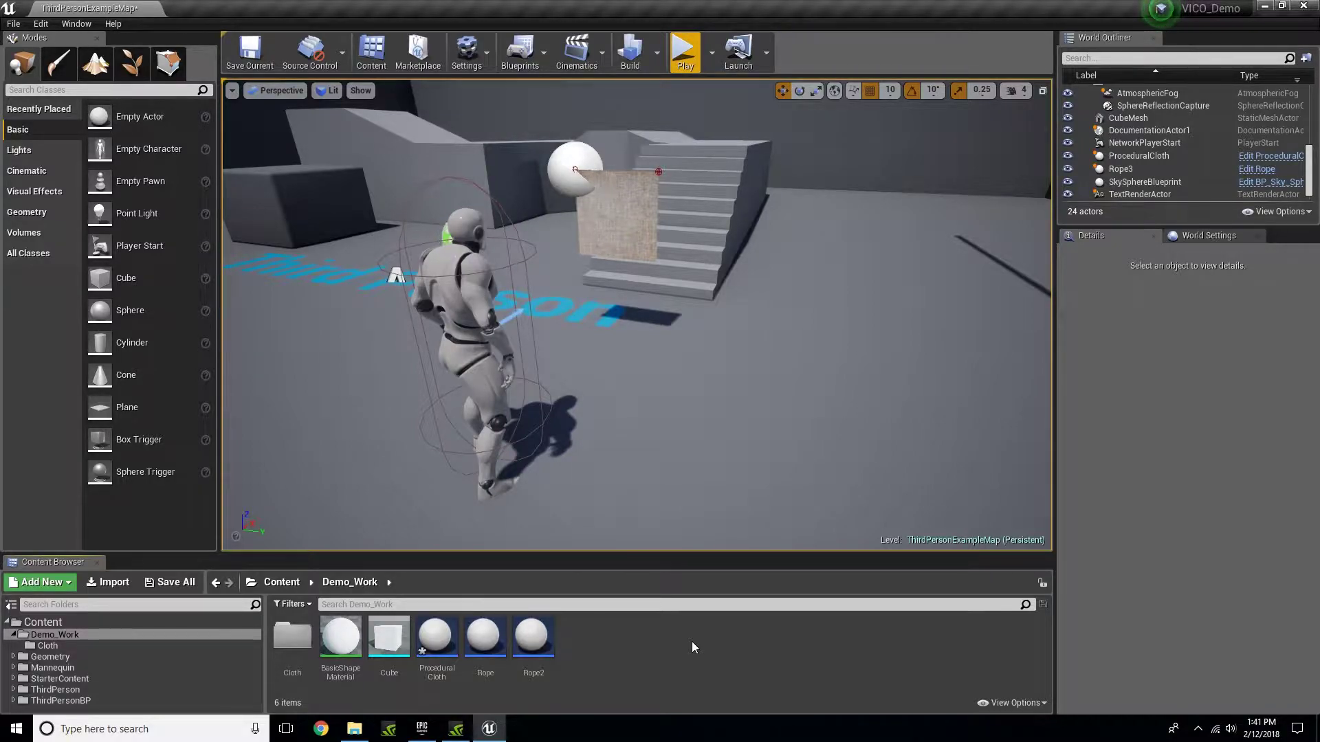
Open the ProceduralCloth blueprint and show its components in the blueprint's 3D viewport.
{"action": "right_click_drag", "start_coordinate": [637, 314], "coordinate": [682, 244]}
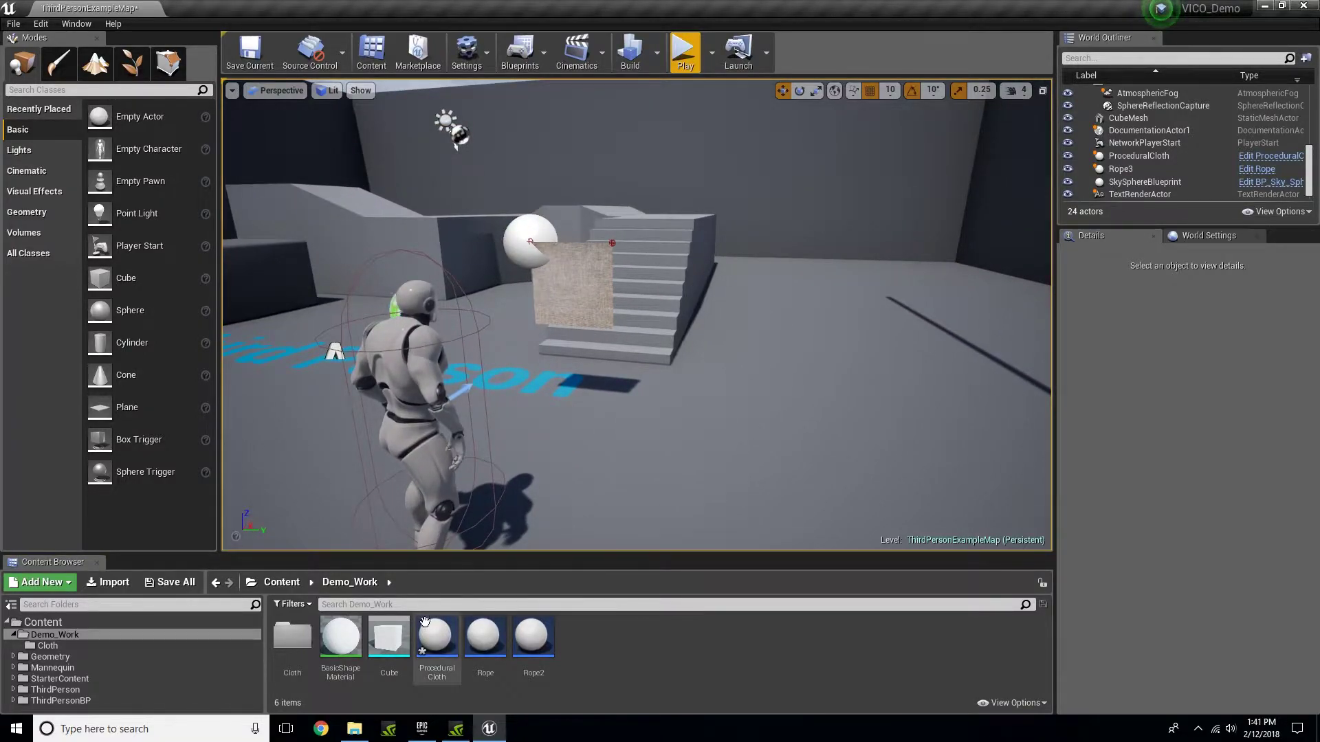
{"action": "double_click", "coordinate": [436, 639]}
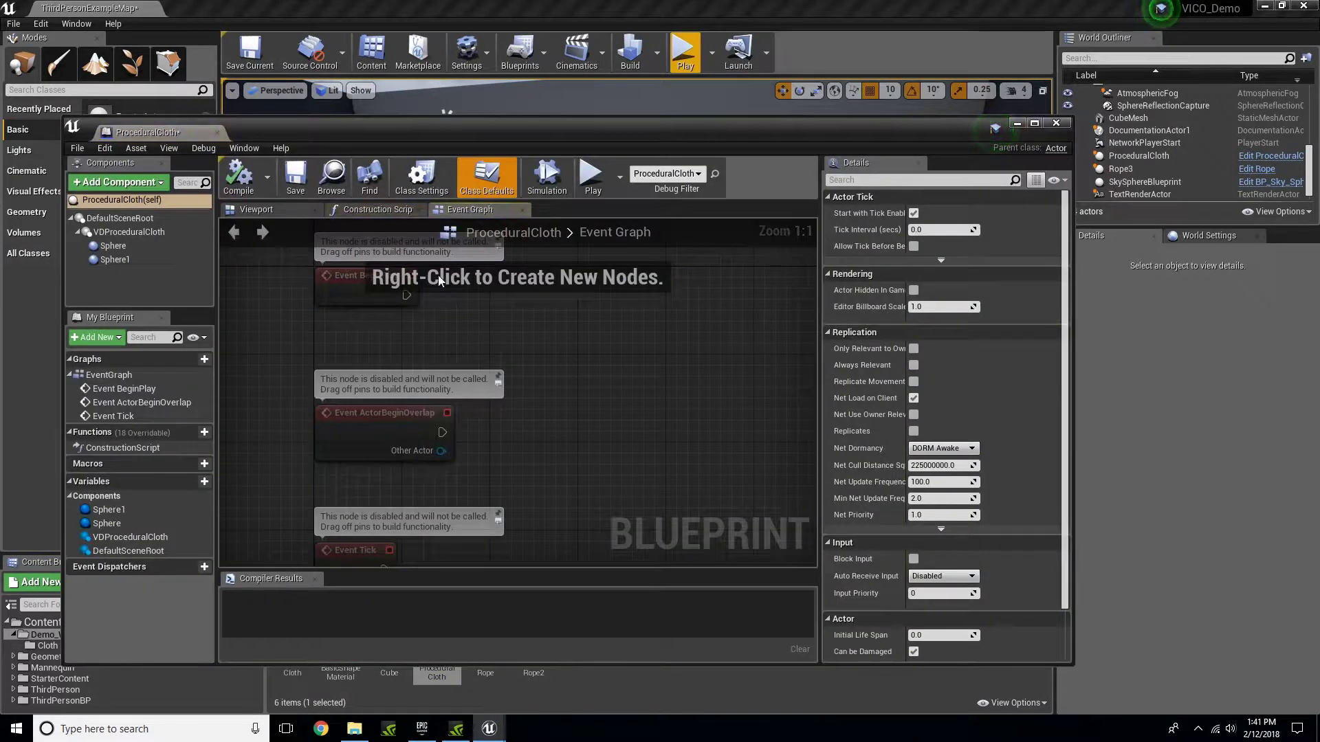
{"action": "left_click", "coordinate": [277, 209]}
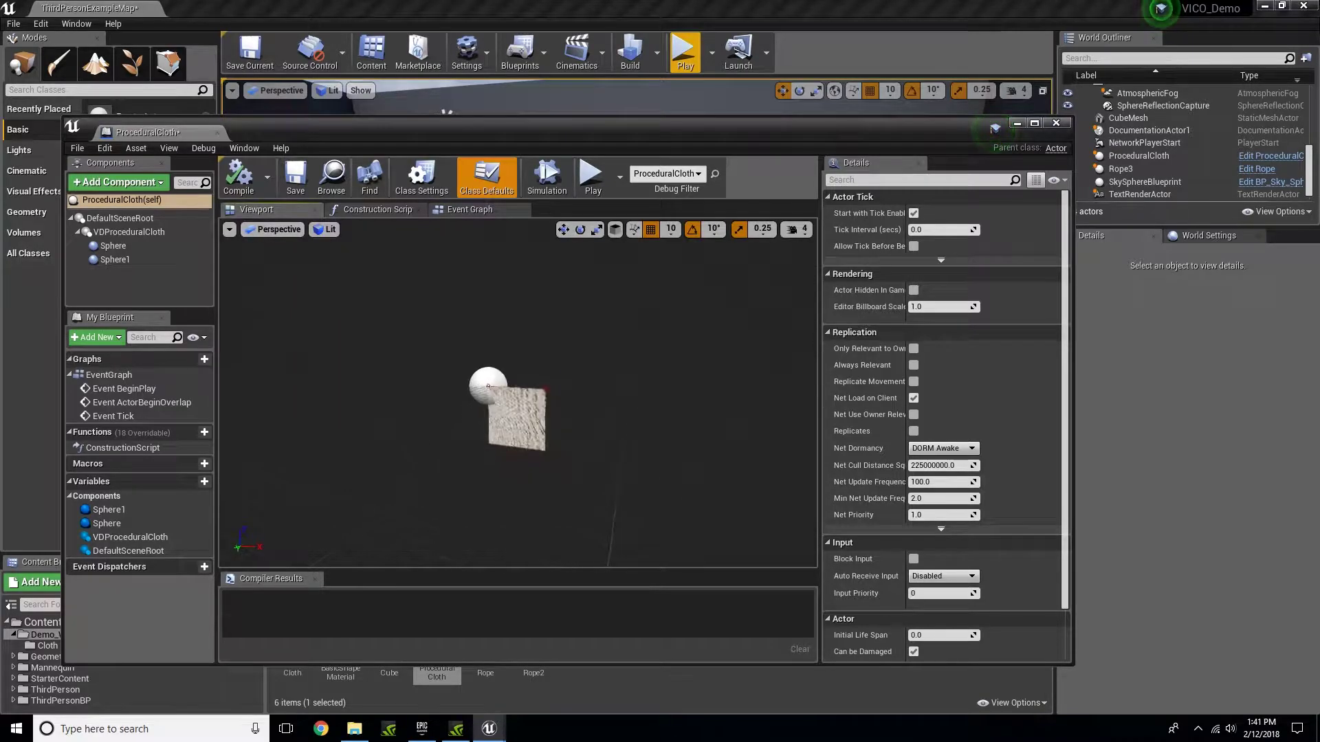
{"action": "mouse_move", "coordinate": [454, 485]}
{"action": "right_mouse_down"}
{"action": "mouse_move", "coordinate": [459, 510]}
{"action": "mouse_move", "coordinate": [454, 485]}
{"action": "right_mouse_up"}
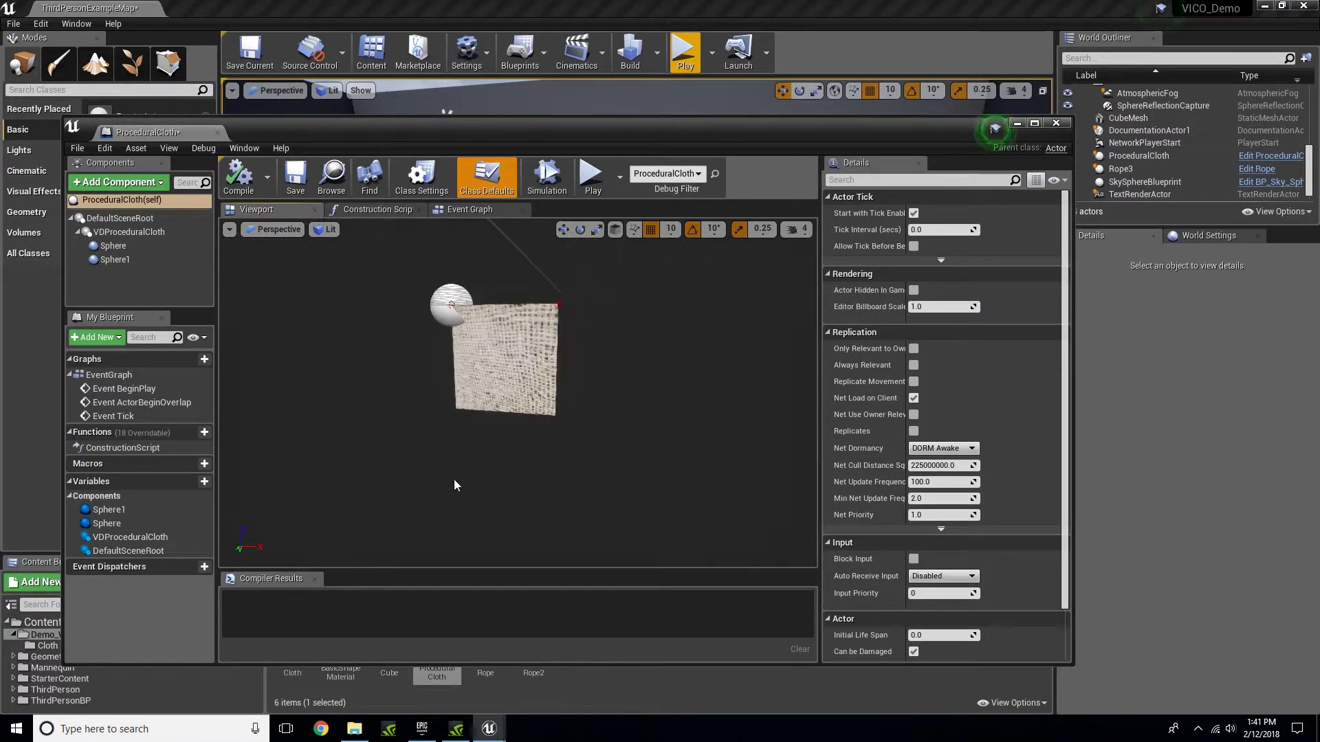
Set the width of the VDProceduralCloth component to 300.
{"action": "left_click", "coordinate": [496, 383]}
{"action": "mouse_move", "coordinate": [573, 472]}
{"action": "right_mouse_down"}
{"action": "mouse_move", "coordinate": [577, 502]}
{"action": "mouse_move", "coordinate": [573, 473]}
{"action": "right_mouse_up"}
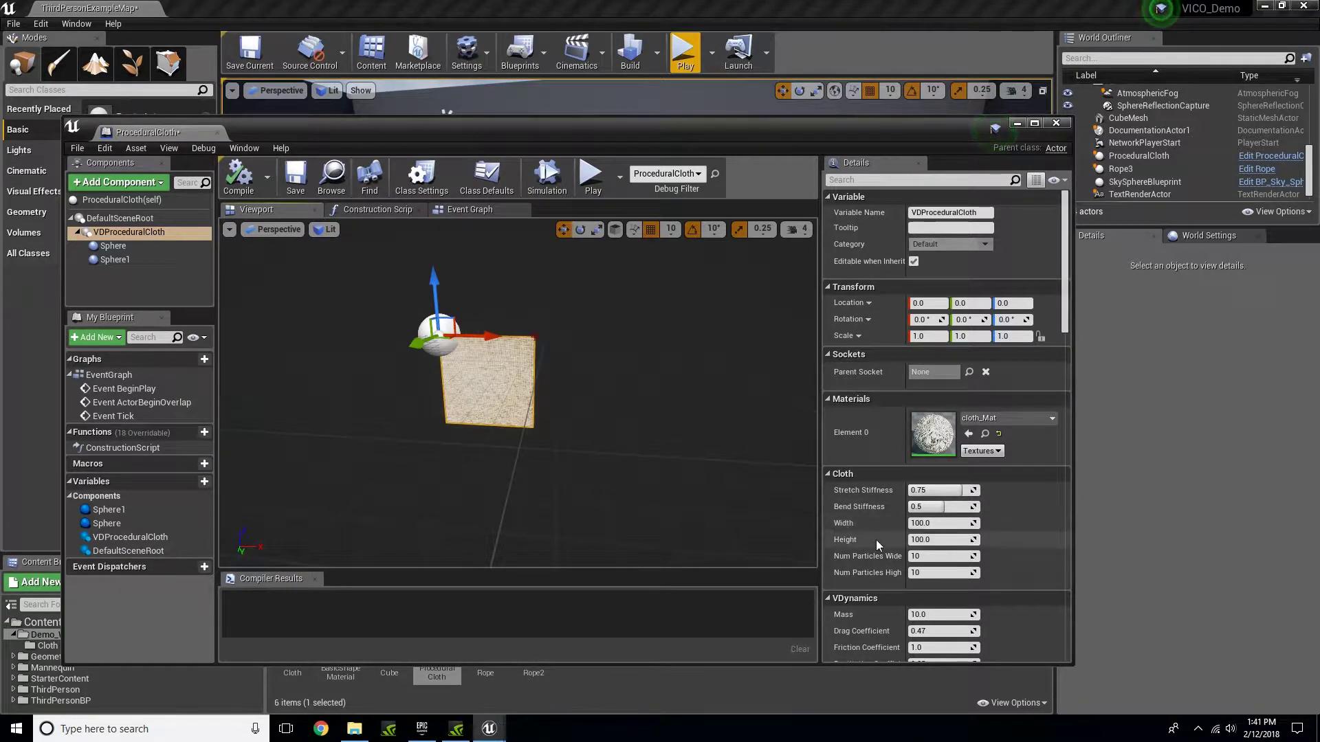
{"action": "left_click", "coordinate": [936, 524]}
{"action": "type", "text": "300"}
{"action": "key", "text": "Return"}
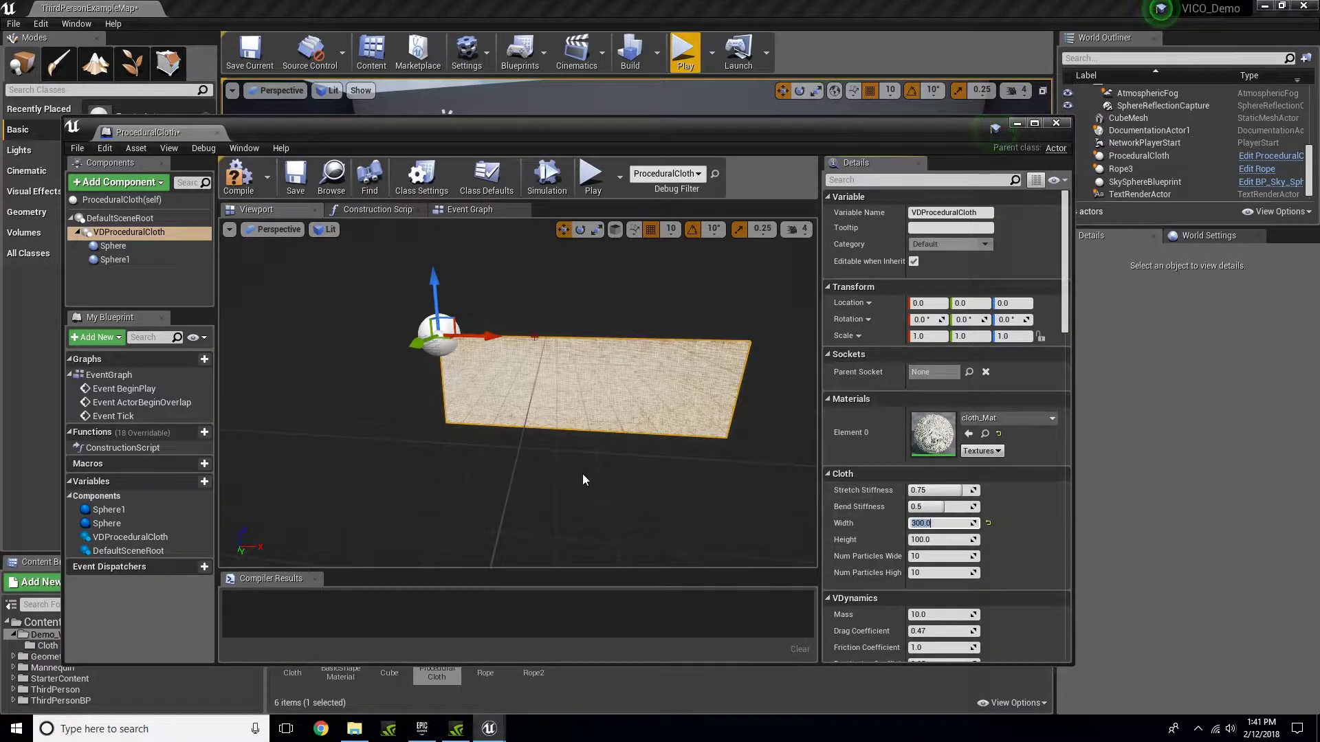
Move Sphere1 along X to 270 at the cloth's far upper corner and compile the ProceduralCloth blueprint.
{"action": "right_click_drag", "start_coordinate": [583, 473], "coordinate": [629, 461]}
{"action": "key", "text": "w"}
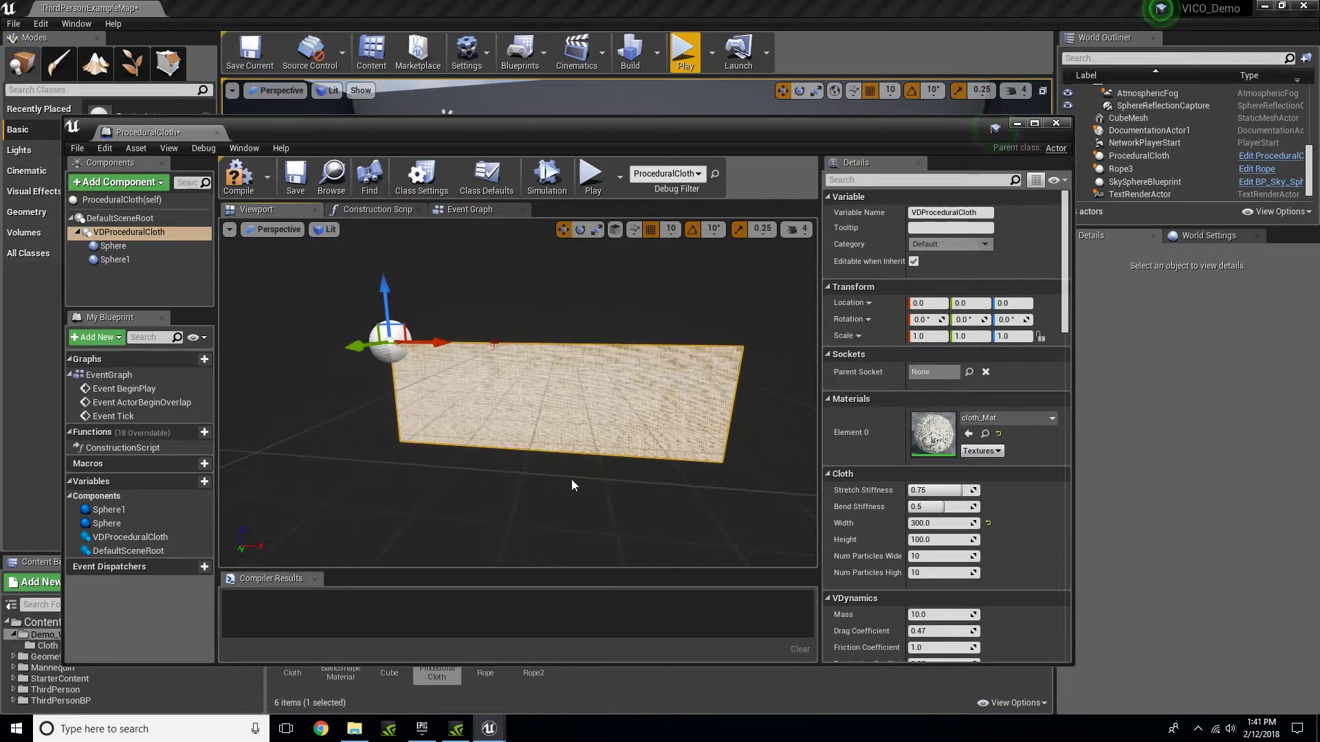
{"action": "left_click", "coordinate": [493, 339]}
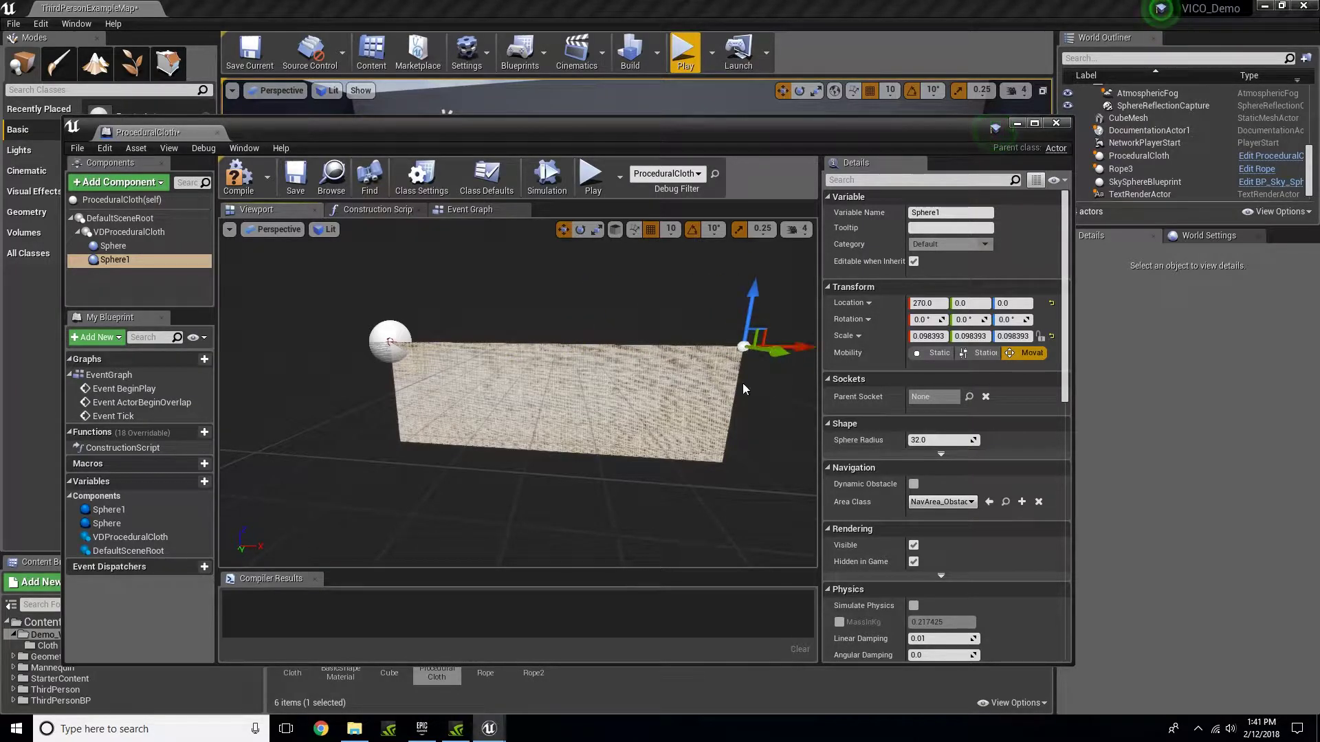
{"action": "right_click_drag", "start_coordinate": [746, 390], "coordinate": [719, 389]}
{"action": "key", "text": "w"}
{"action": "key", "text": "s"}
{"action": "left_click", "coordinate": [239, 175]}
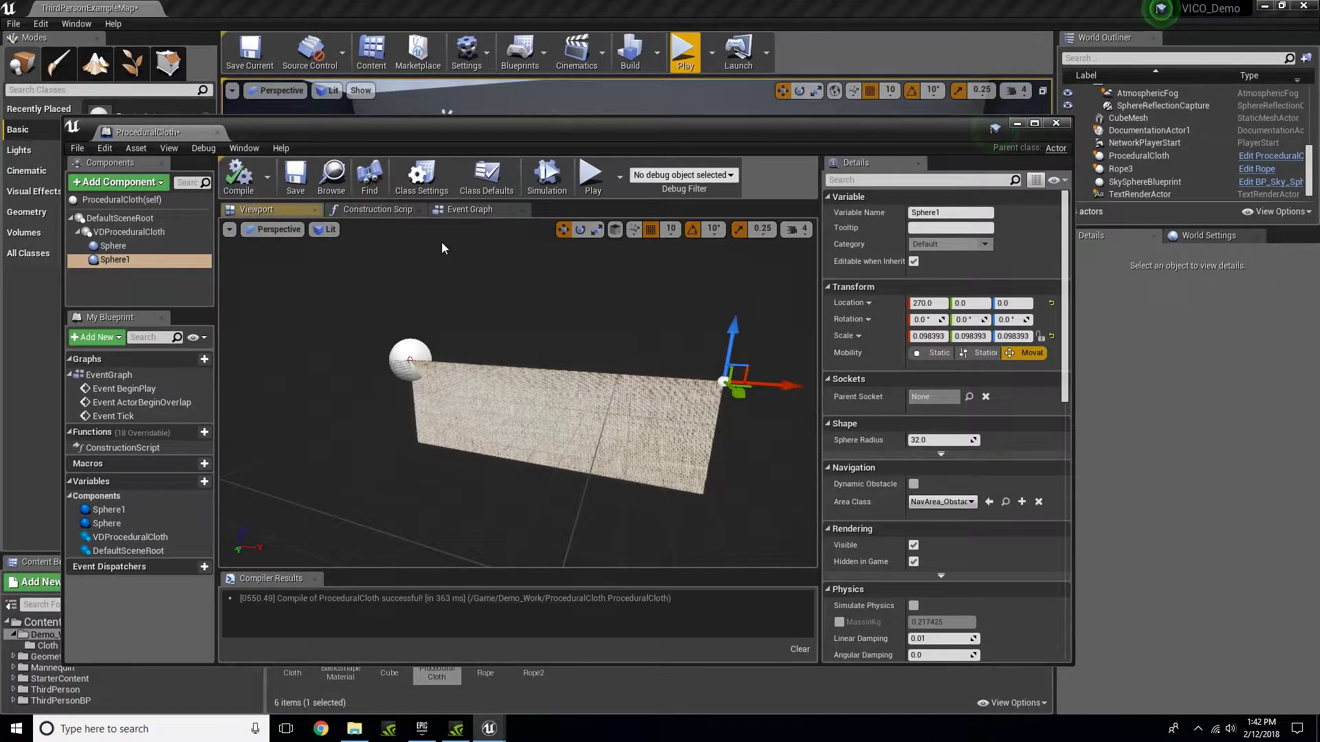
{"action": "left_click", "coordinate": [1067, 125]}
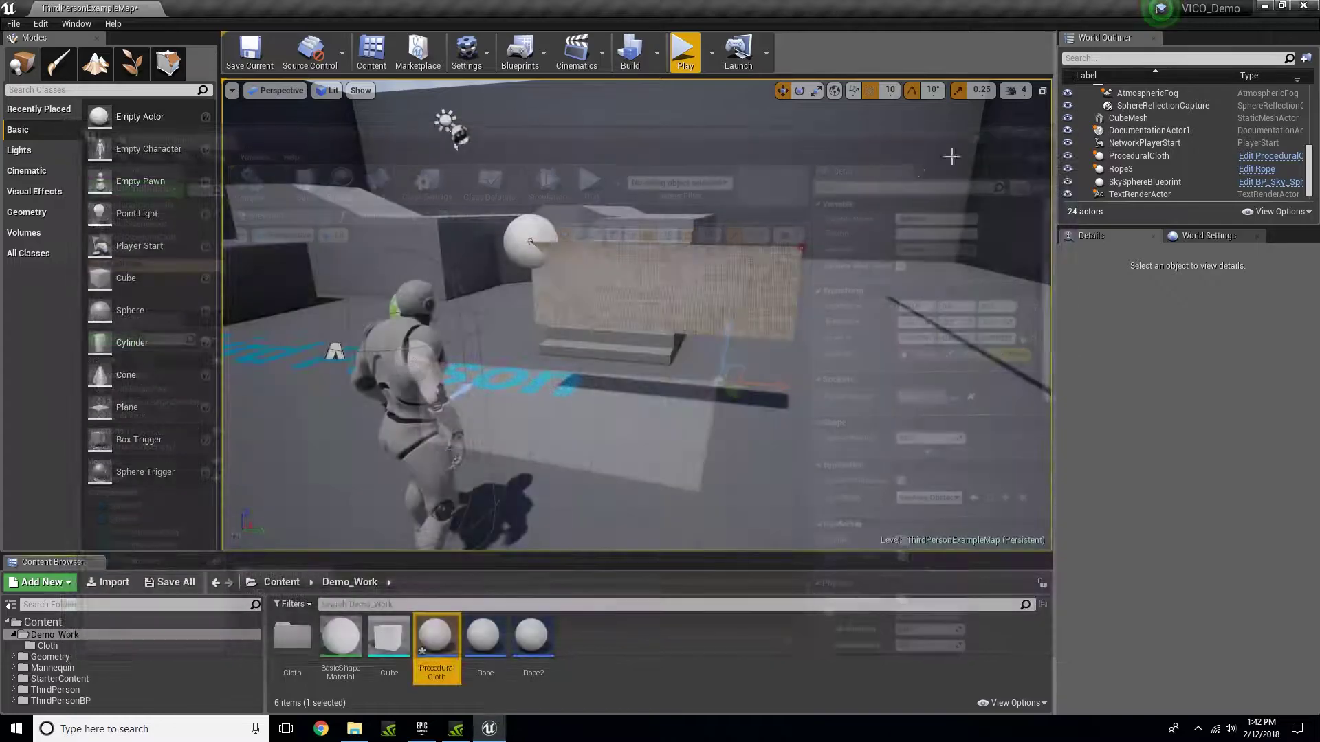
Play-test the level by running the character into the widened cloth, ending the session when done.
{"action": "left_click", "coordinate": [685, 54]}
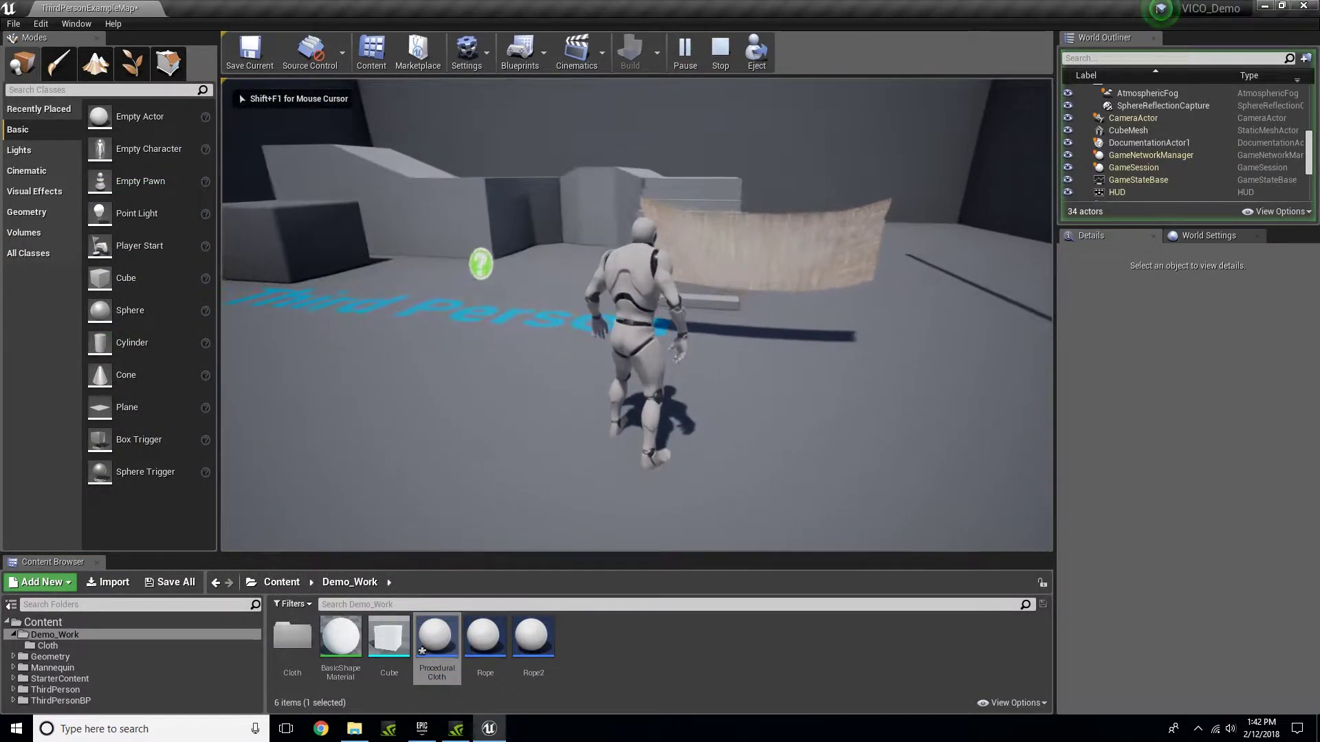
{"action": "key", "text": "d"}
{"action": "key", "text": "w"}
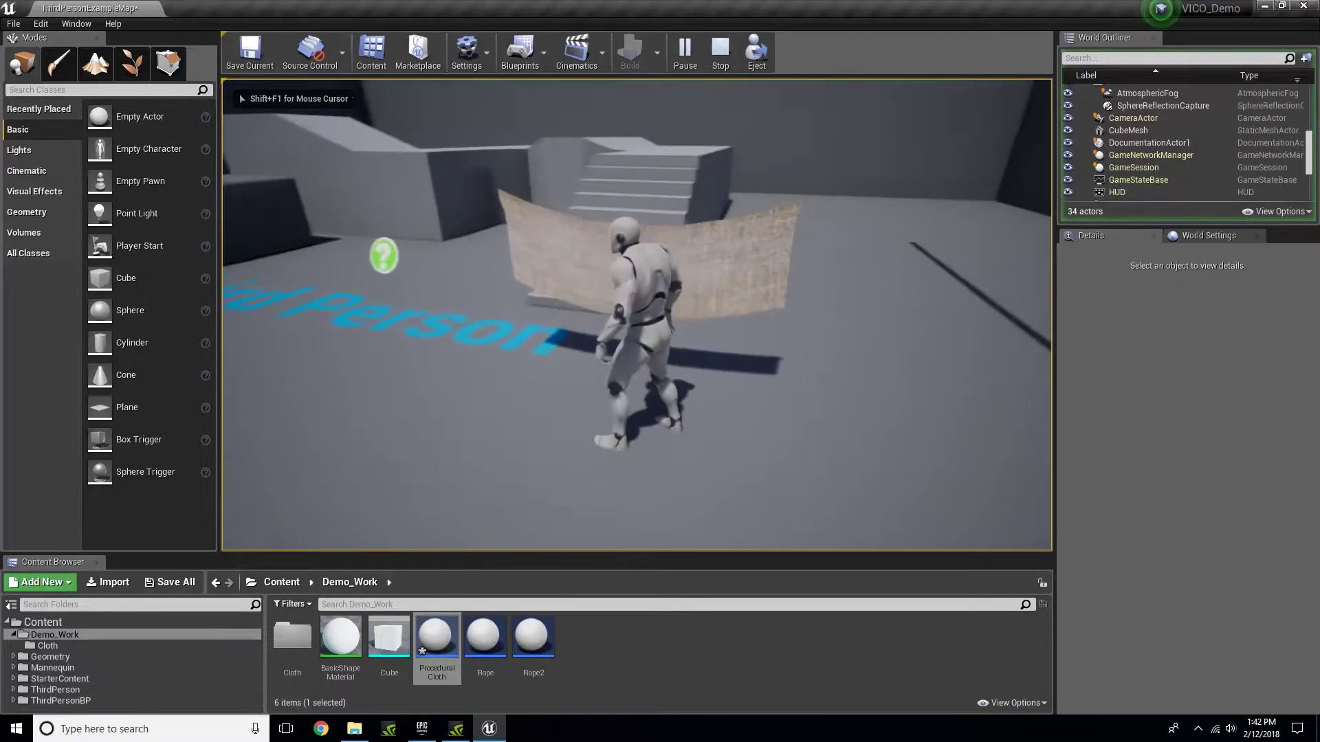
{"action": "key", "text": "w"}
{"action": "key", "text": "s"}
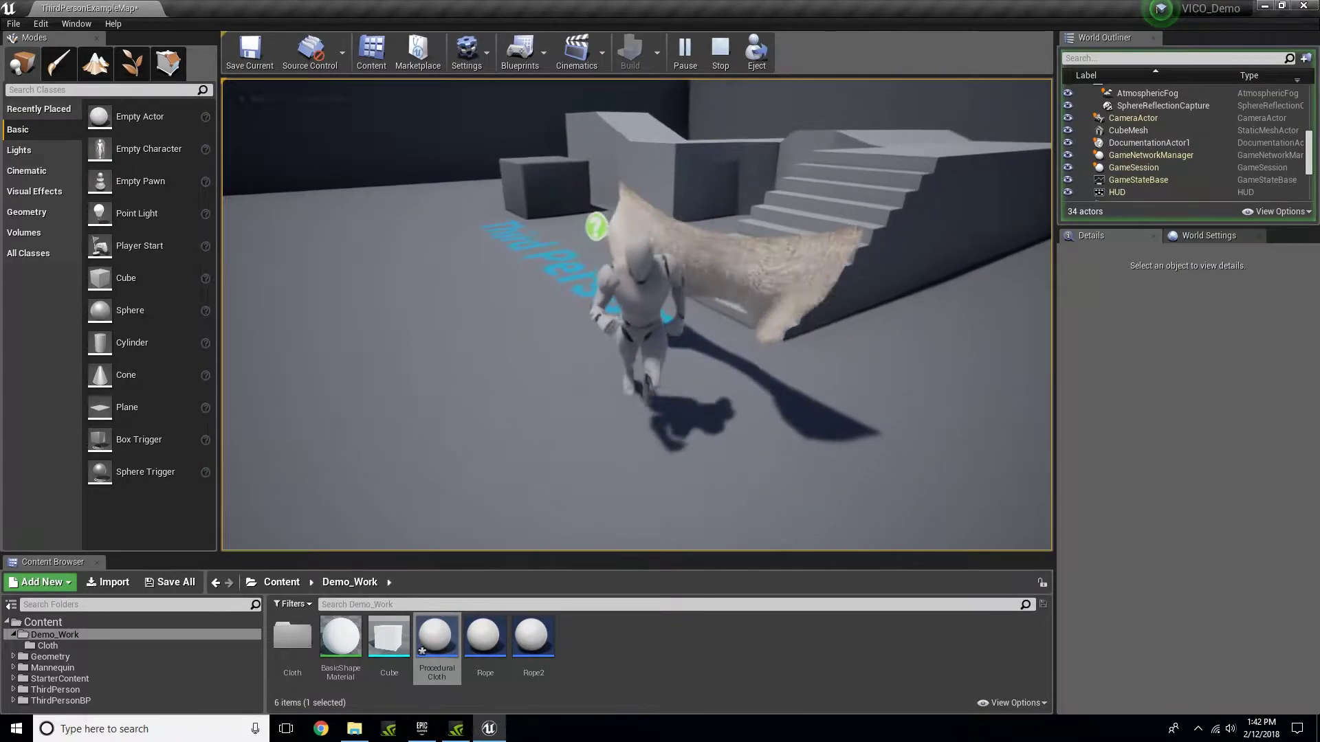
{"action": "key", "text": "w"}
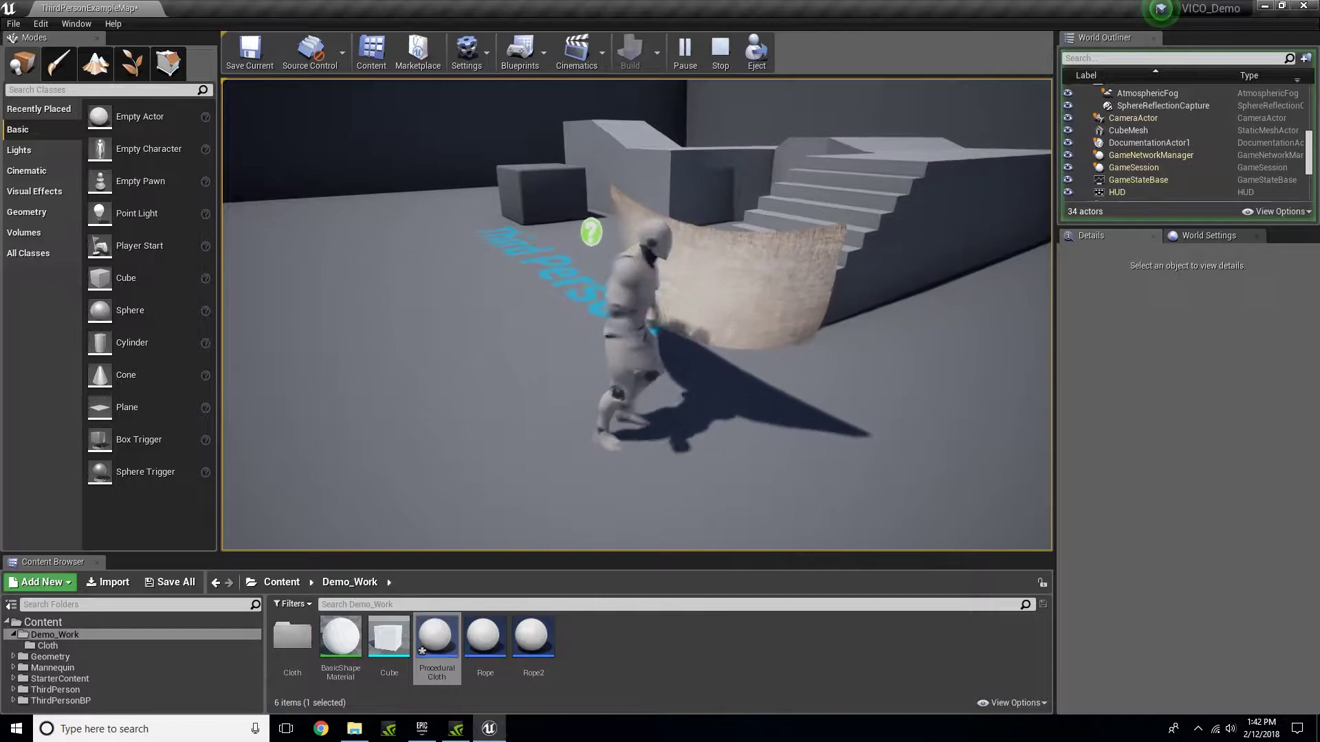
{"action": "key", "text": "s"}
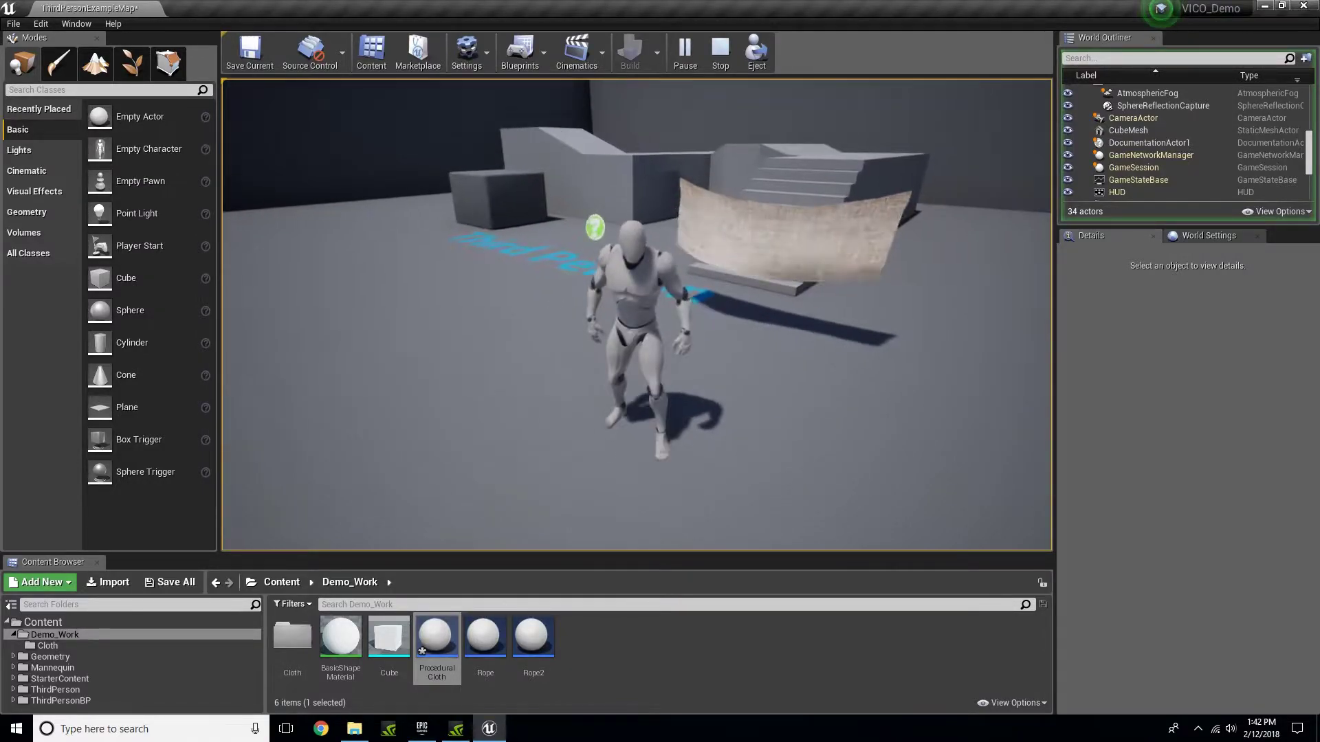
{"action": "key", "text": "Escape"}
Raise the ProceduralCloth actor higher above the floor and play-test the level by running the character into it.
{"action": "left_click", "coordinate": [776, 239]}
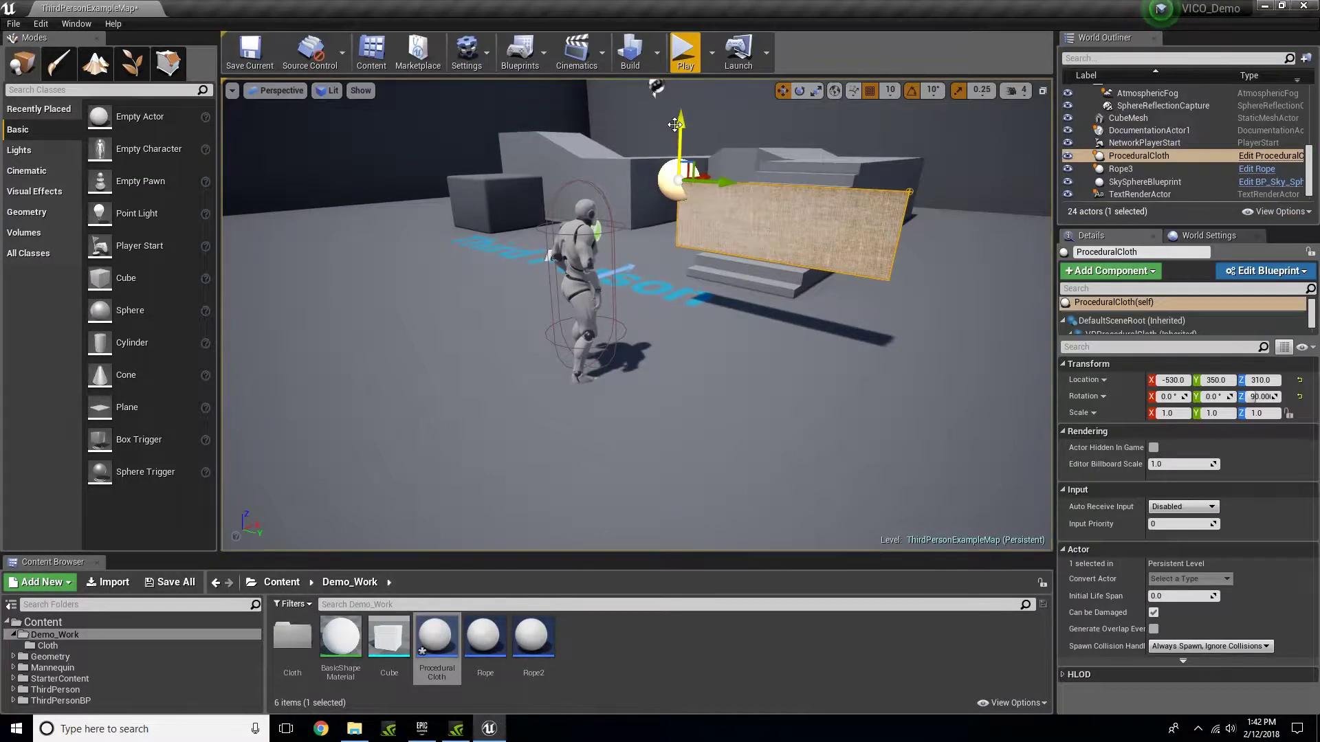
{"action": "left_click", "coordinate": [685, 49]}
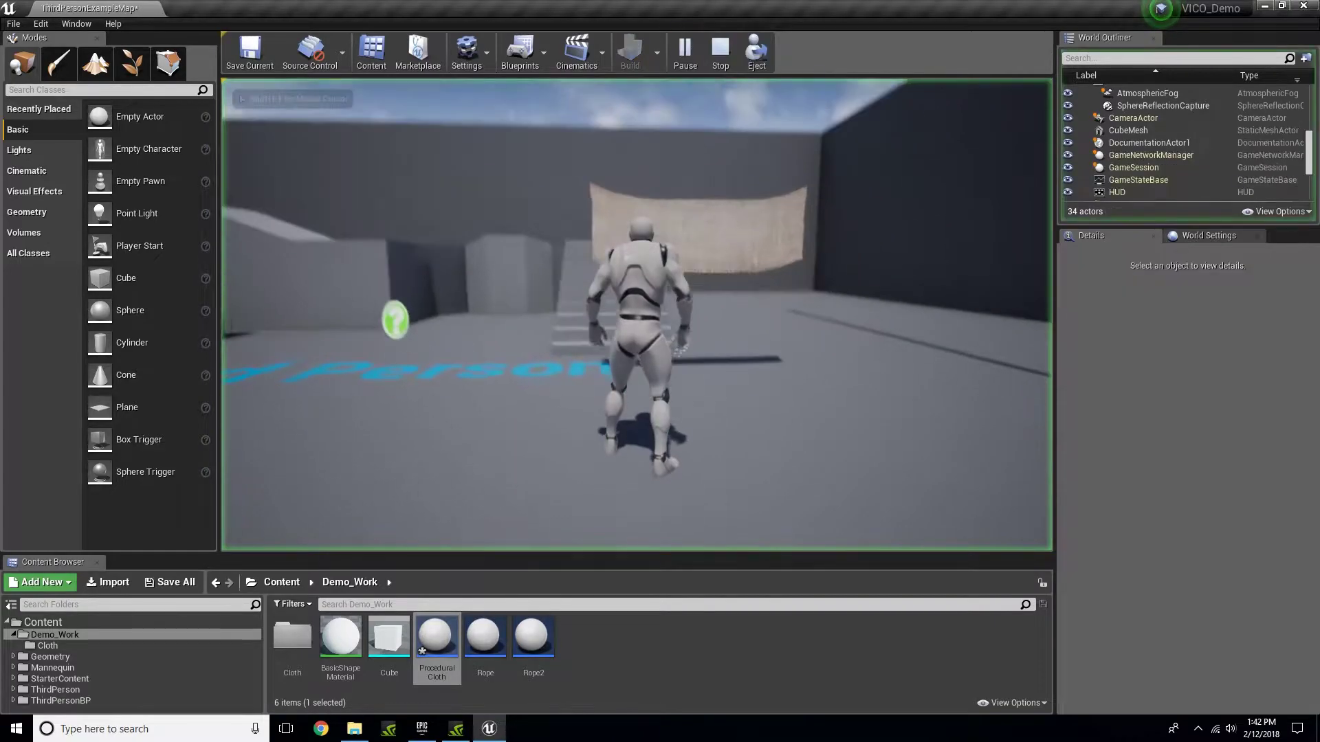
{"action": "key", "text": "w"}
{"action": "key", "text": "d"}
{"action": "key", "text": "d"}
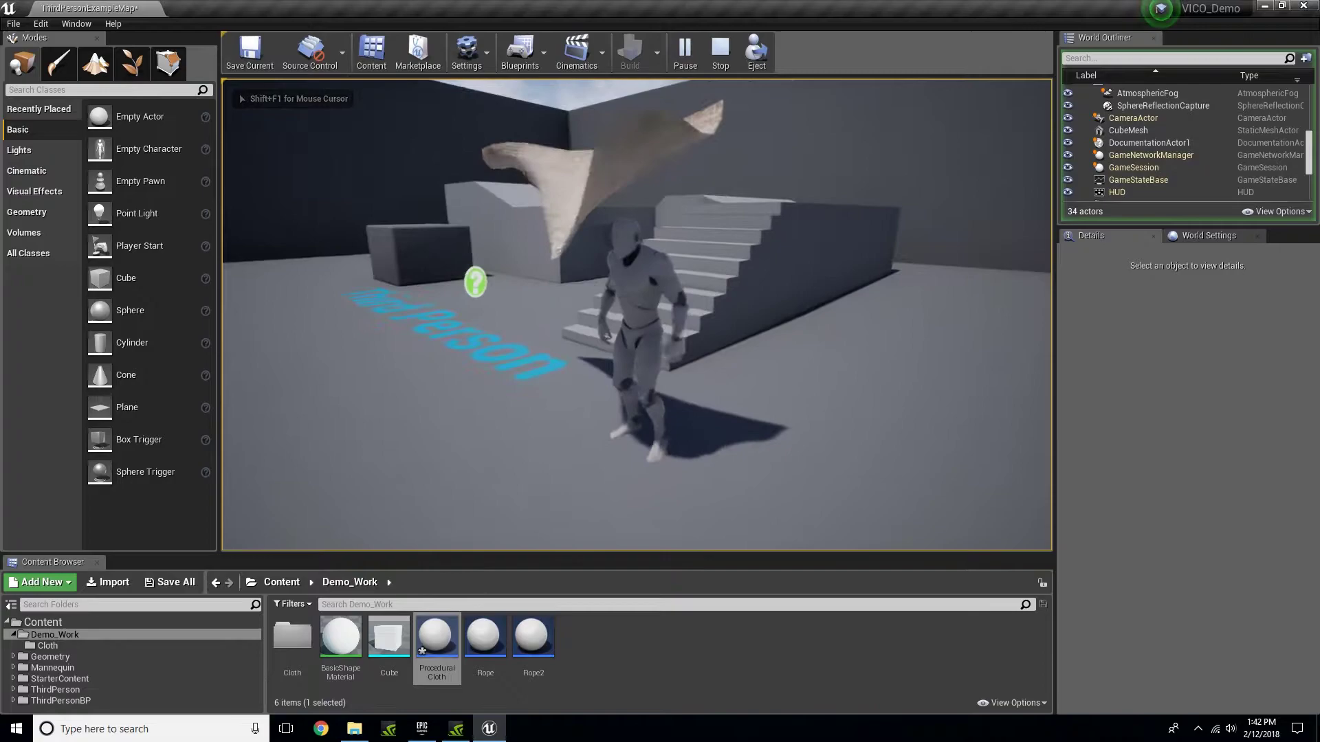
{"action": "key", "text": "a"}
{"action": "key", "text": "s"}
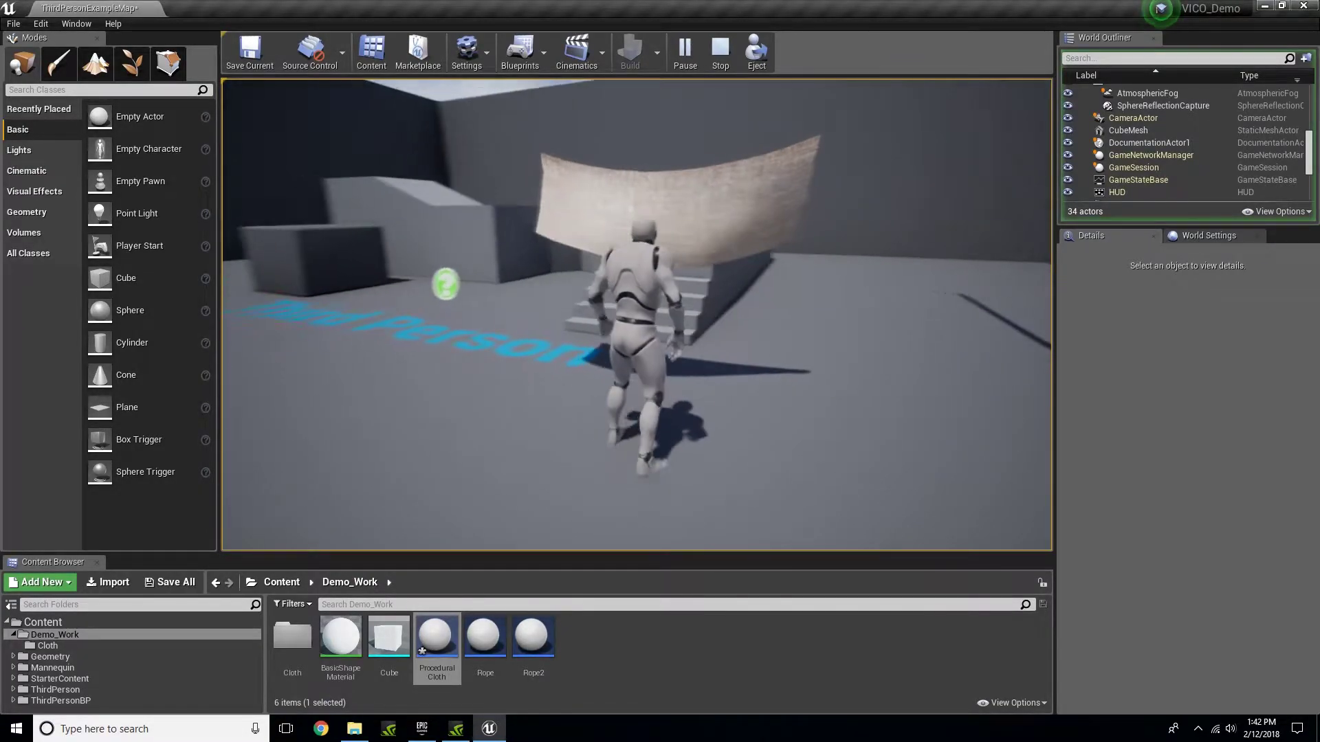
{"action": "key", "text": "d"}
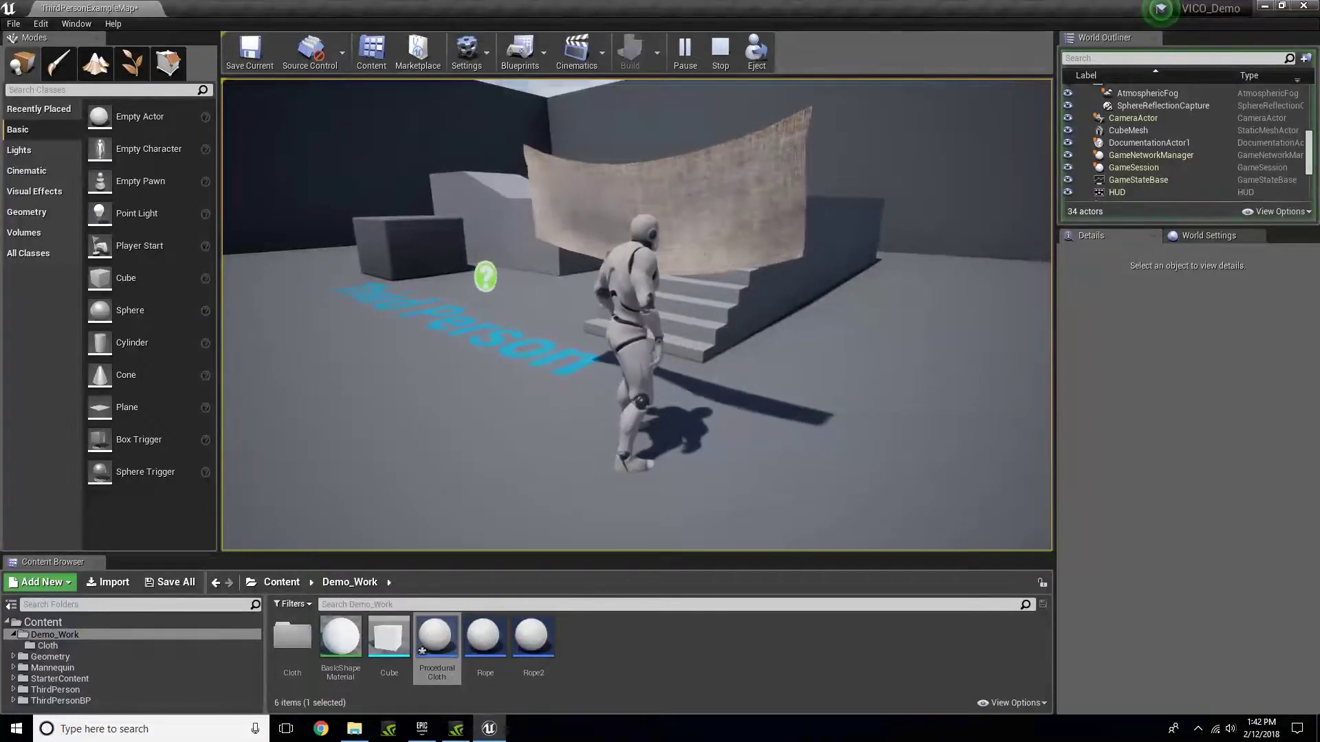
{"action": "key", "text": "s"}
{"action": "key", "text": "a"}
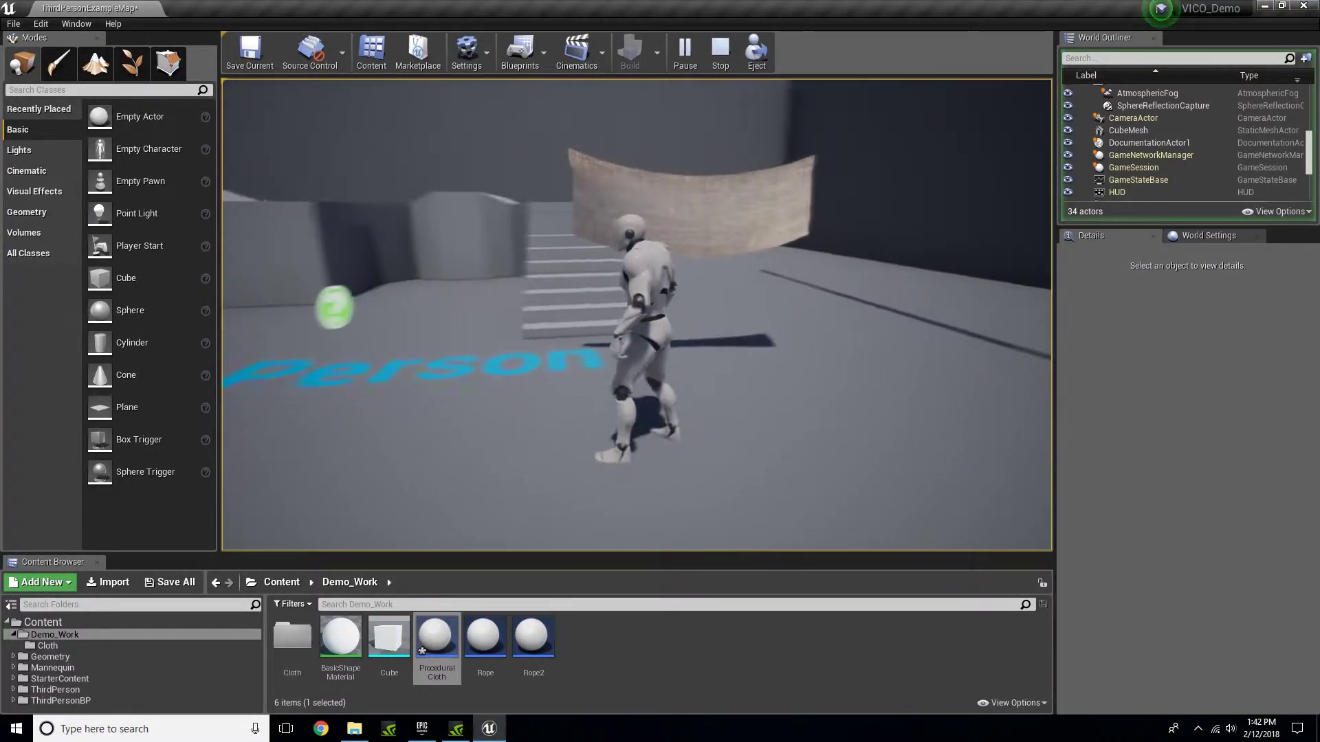
{"action": "key", "text": "d"}
{"action": "key", "text": "a"}
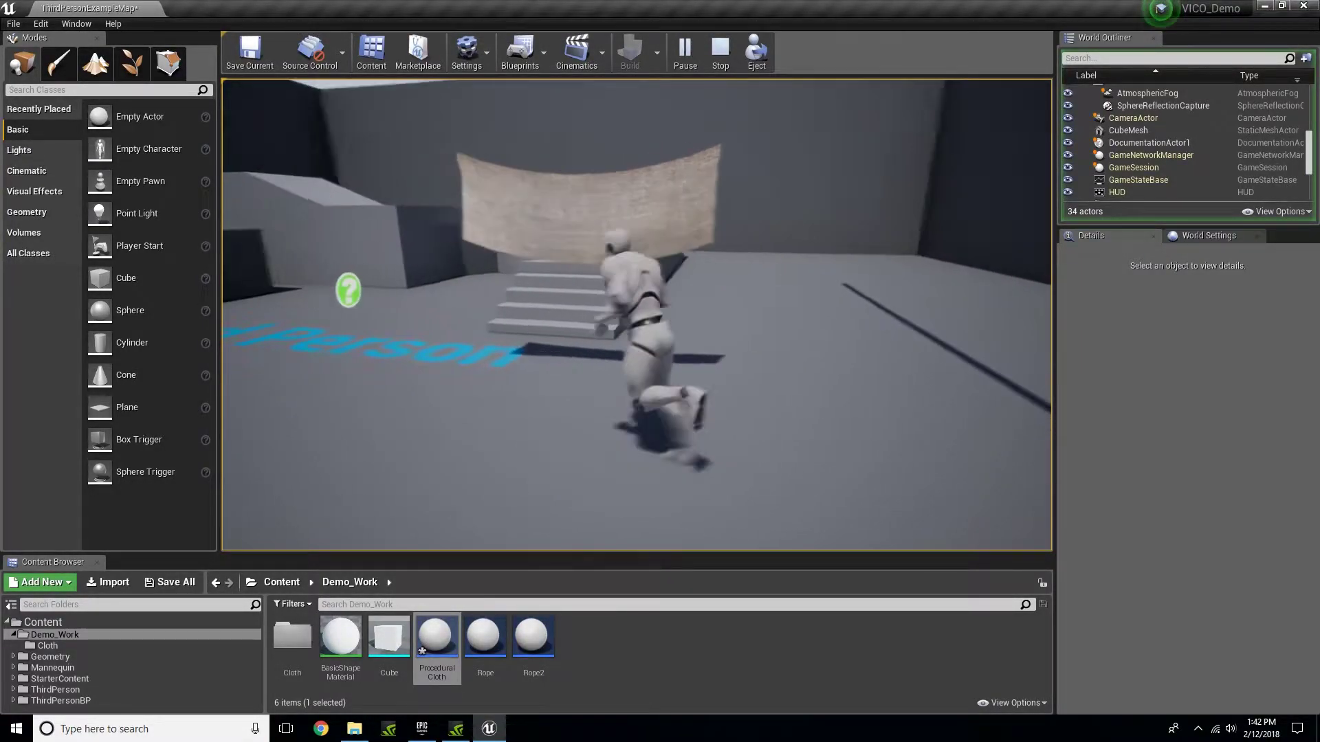
Walk the character underneath the raised cloth to examine how it drapes over the head, and end the play session.
{"action": "key", "text": "w"}
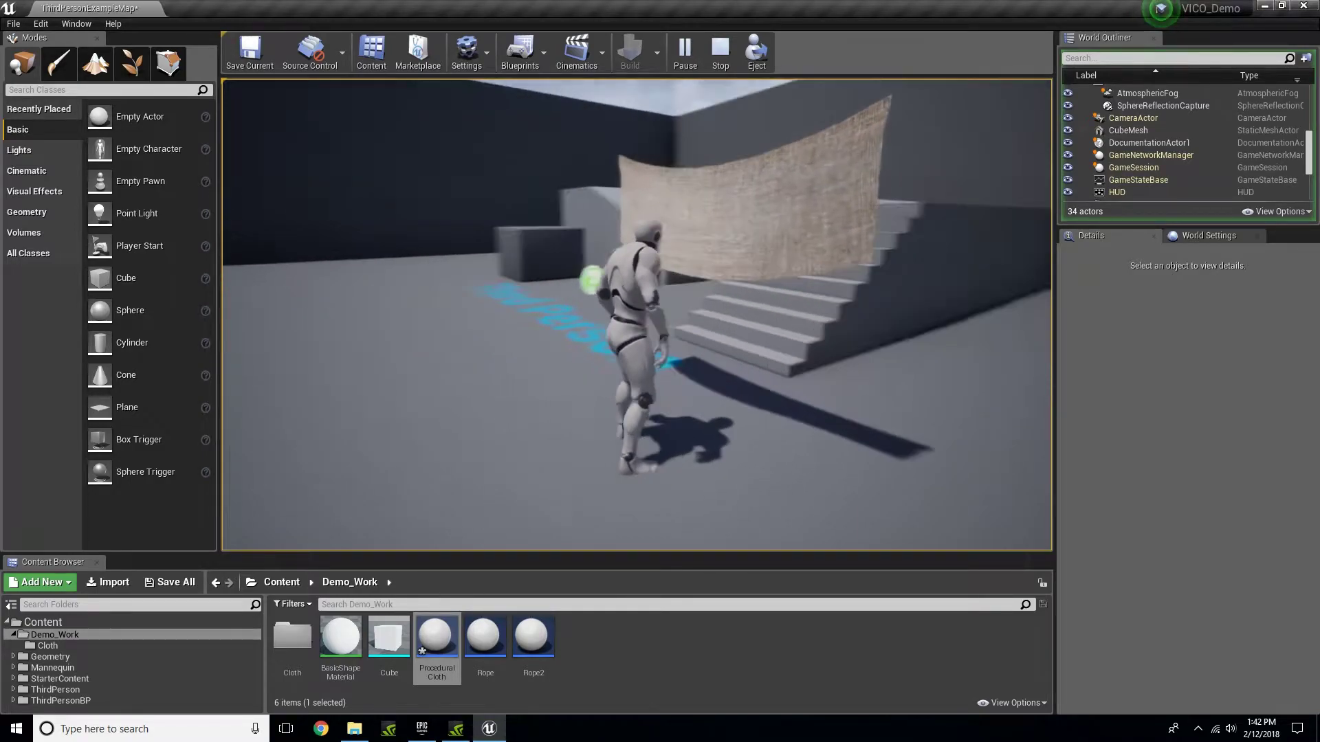
{"action": "key", "text": "d"}
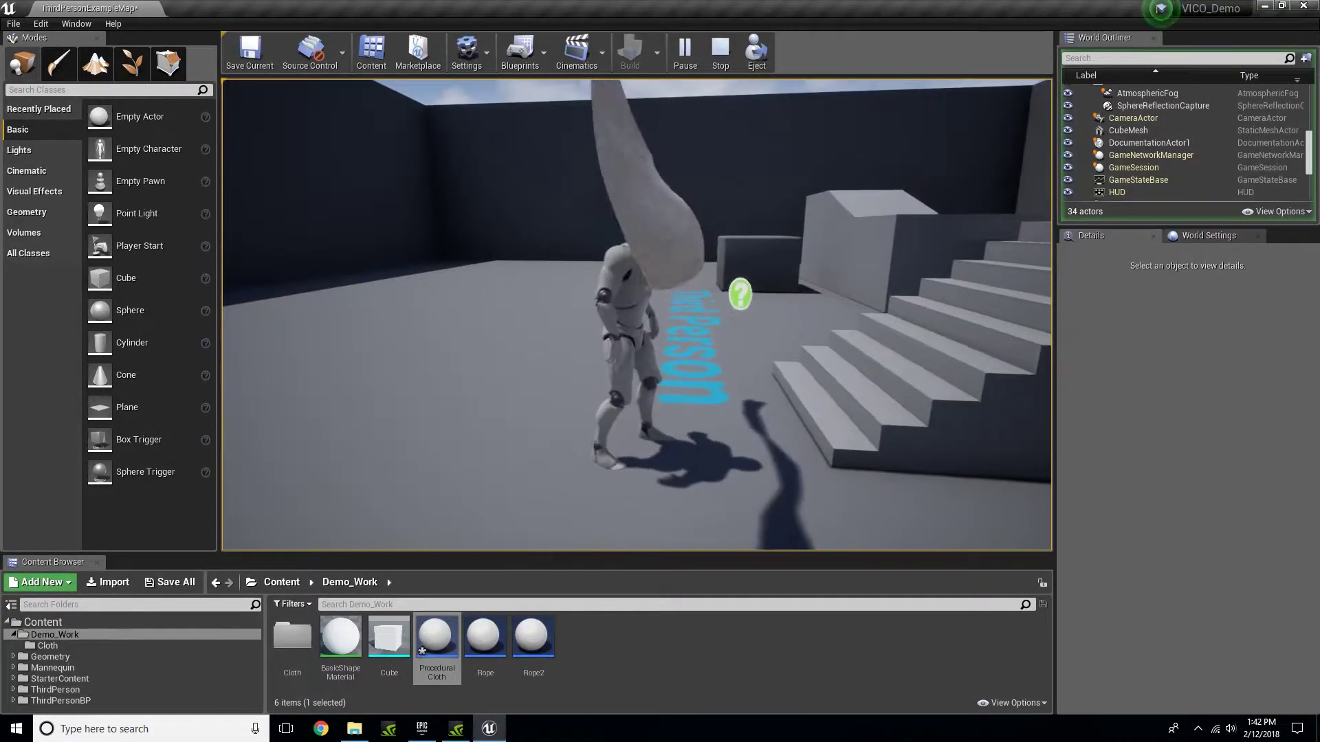
{"action": "key", "text": "w"}
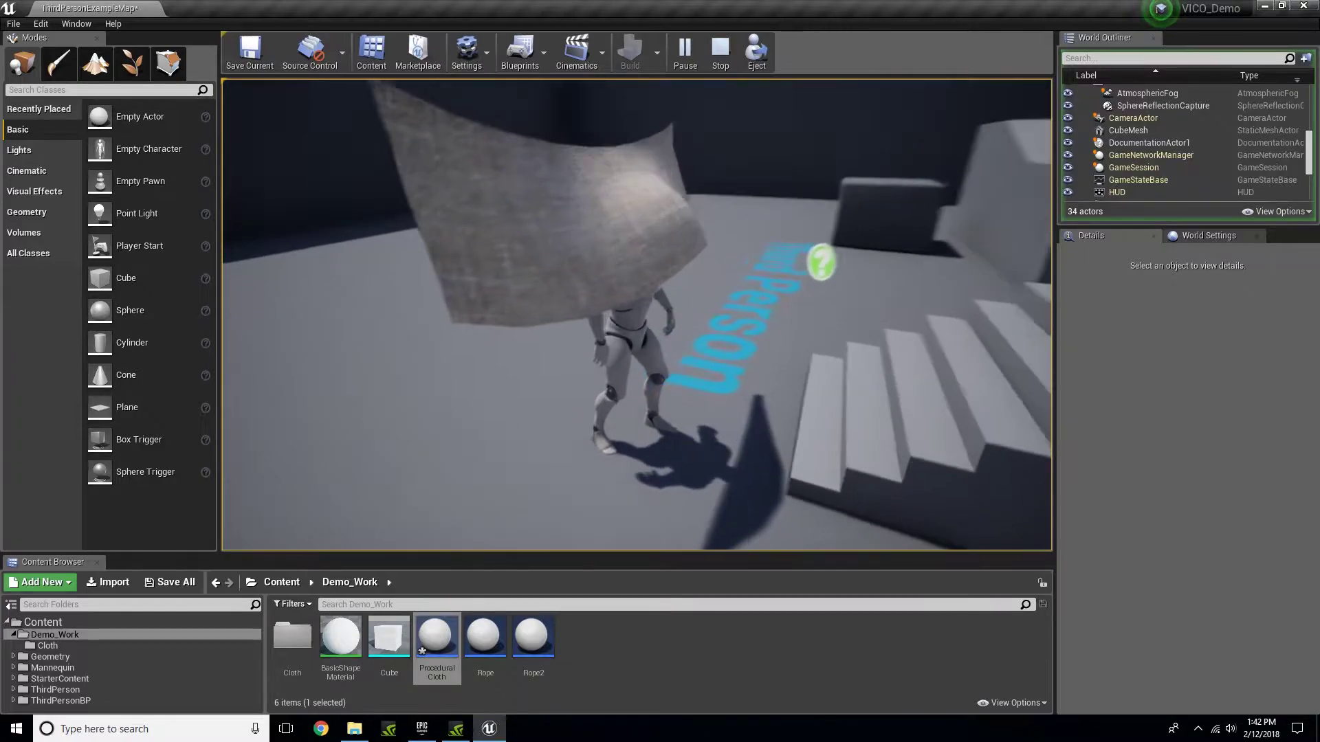
{"action": "key", "text": "w"}
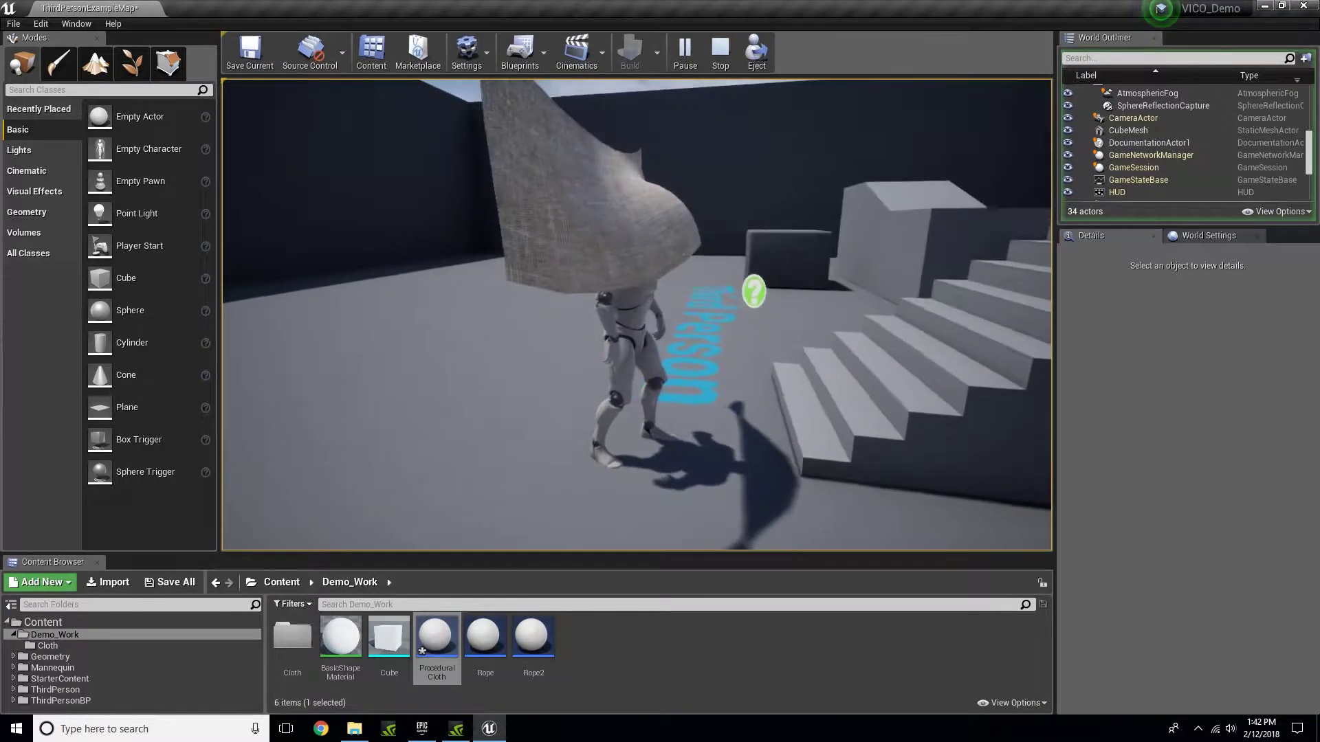
{"action": "key", "text": "w"}
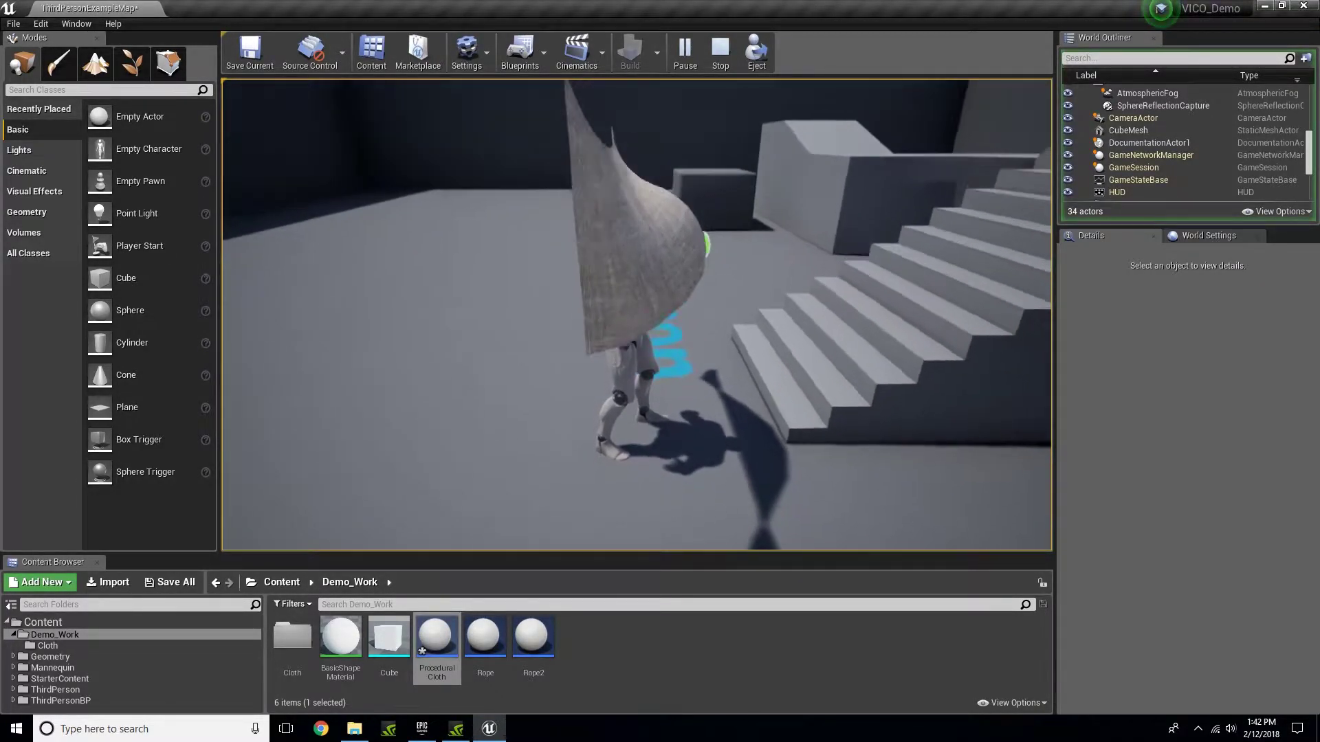
{"action": "key", "text": "w"}
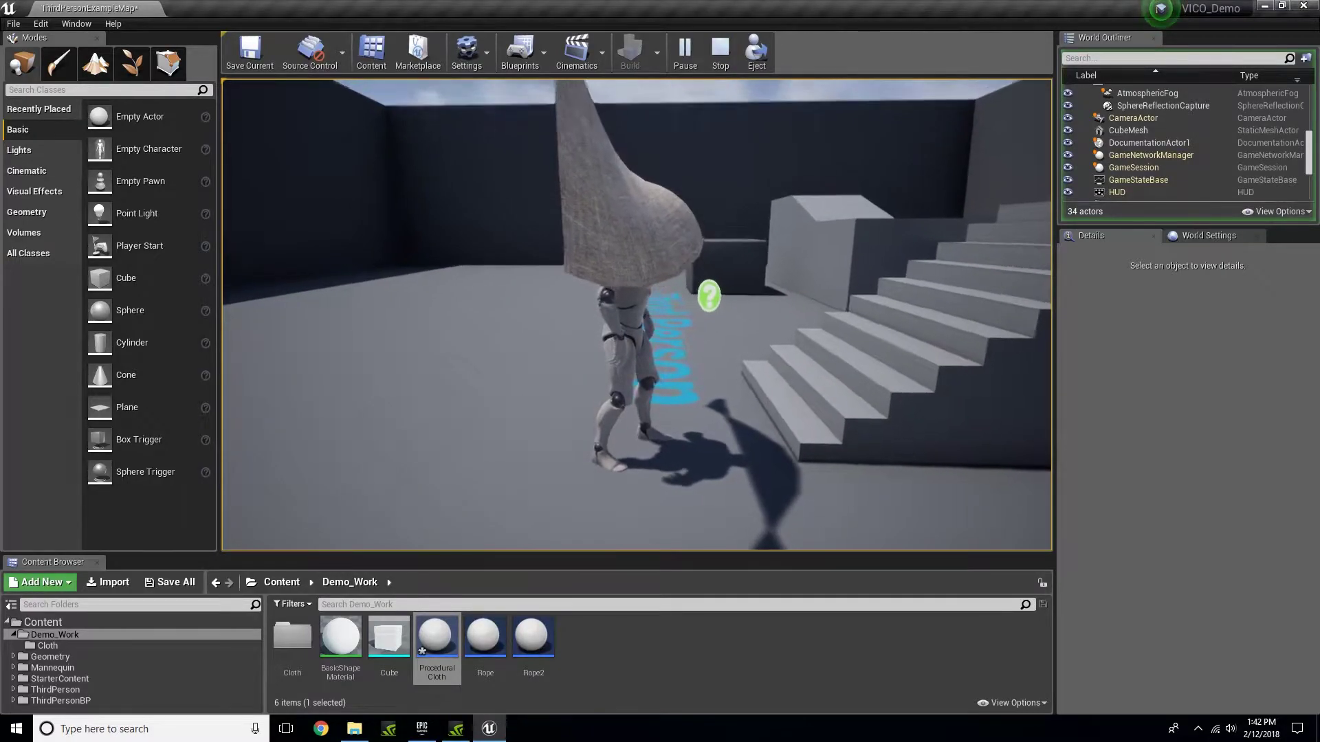
{"action": "key", "text": "Escape"}
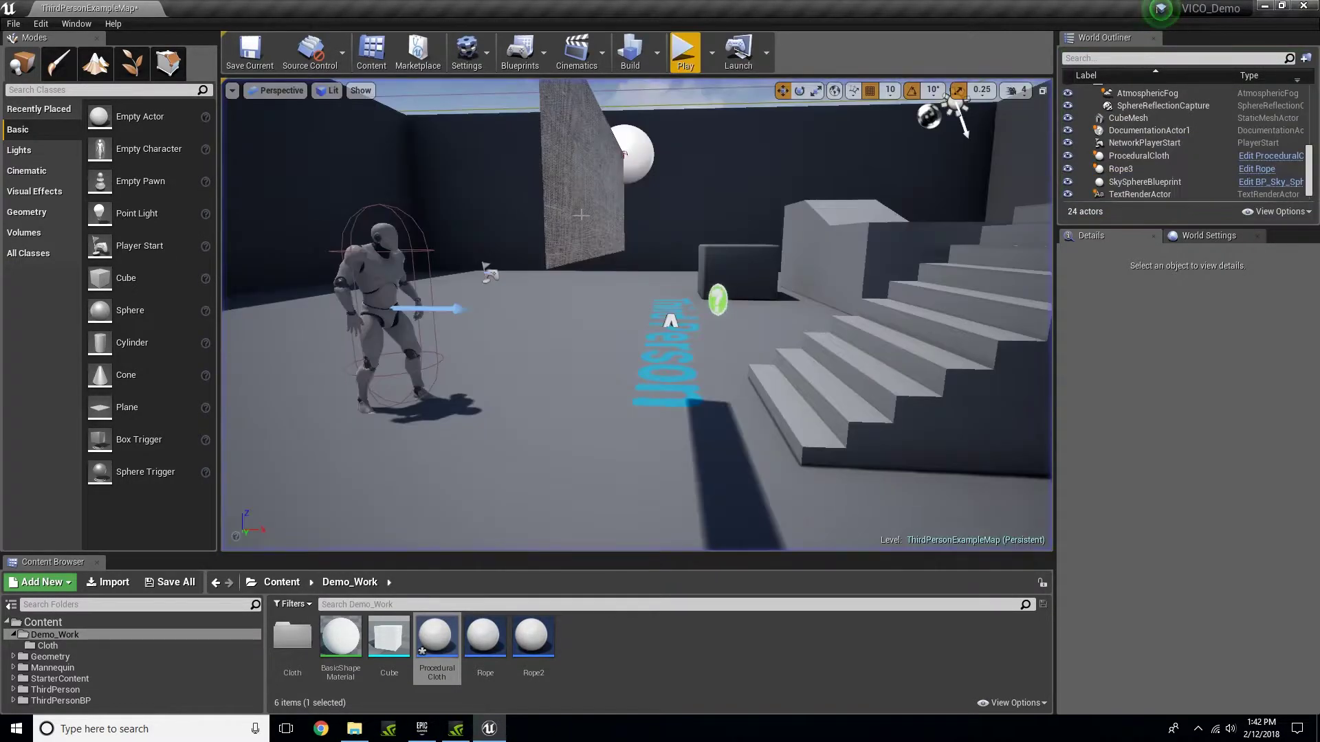
Reopen the ProceduralCloth blueprint and set the VDProceduralCloth component's height to 300 and width to 600.
{"action": "double_click", "coordinate": [437, 636]}
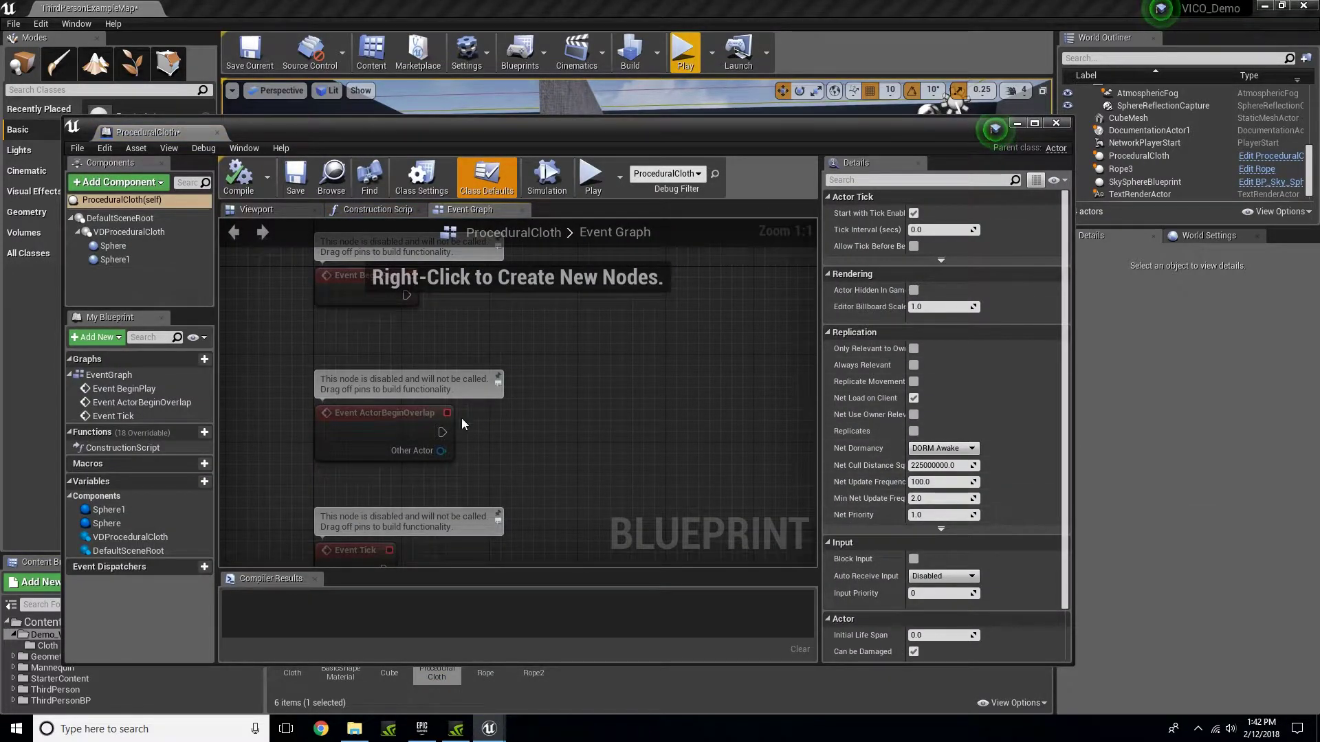
{"action": "left_click", "coordinate": [255, 209]}
{"action": "left_click", "coordinate": [557, 451]}
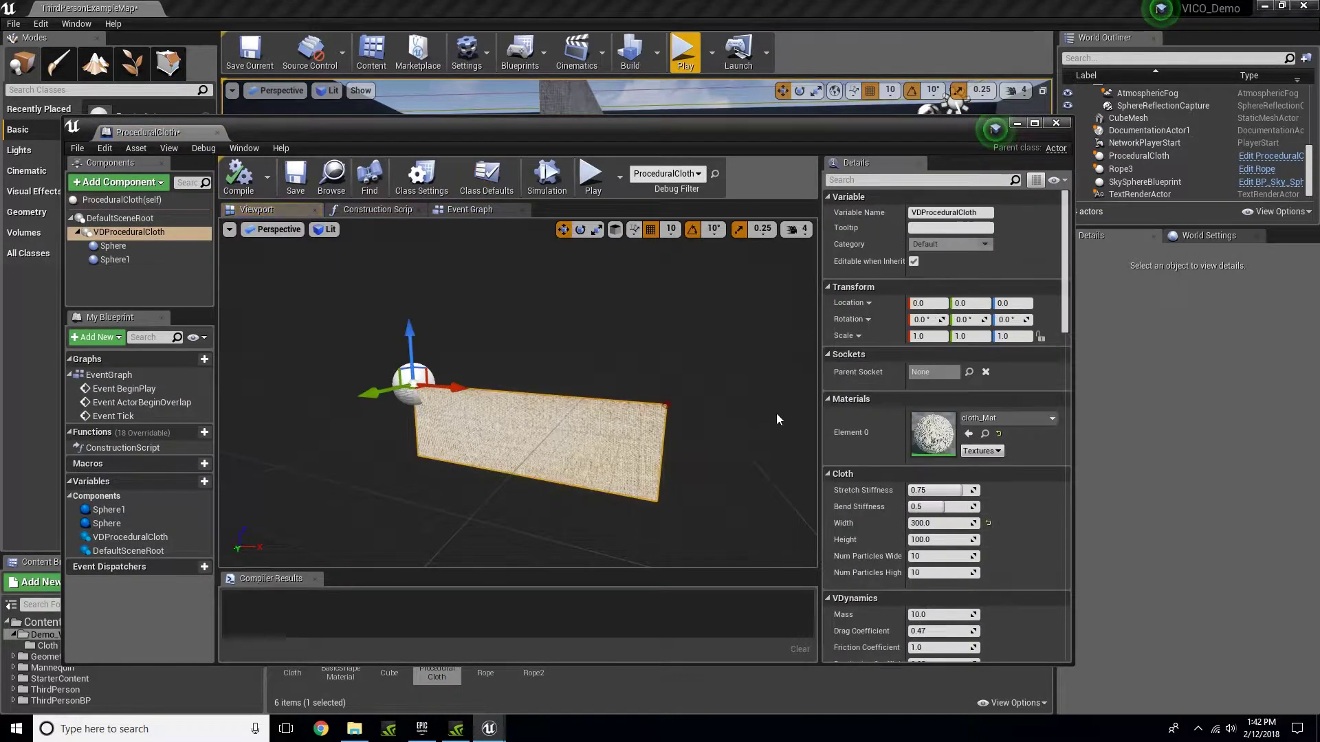
{"action": "left_click", "coordinate": [946, 541]}
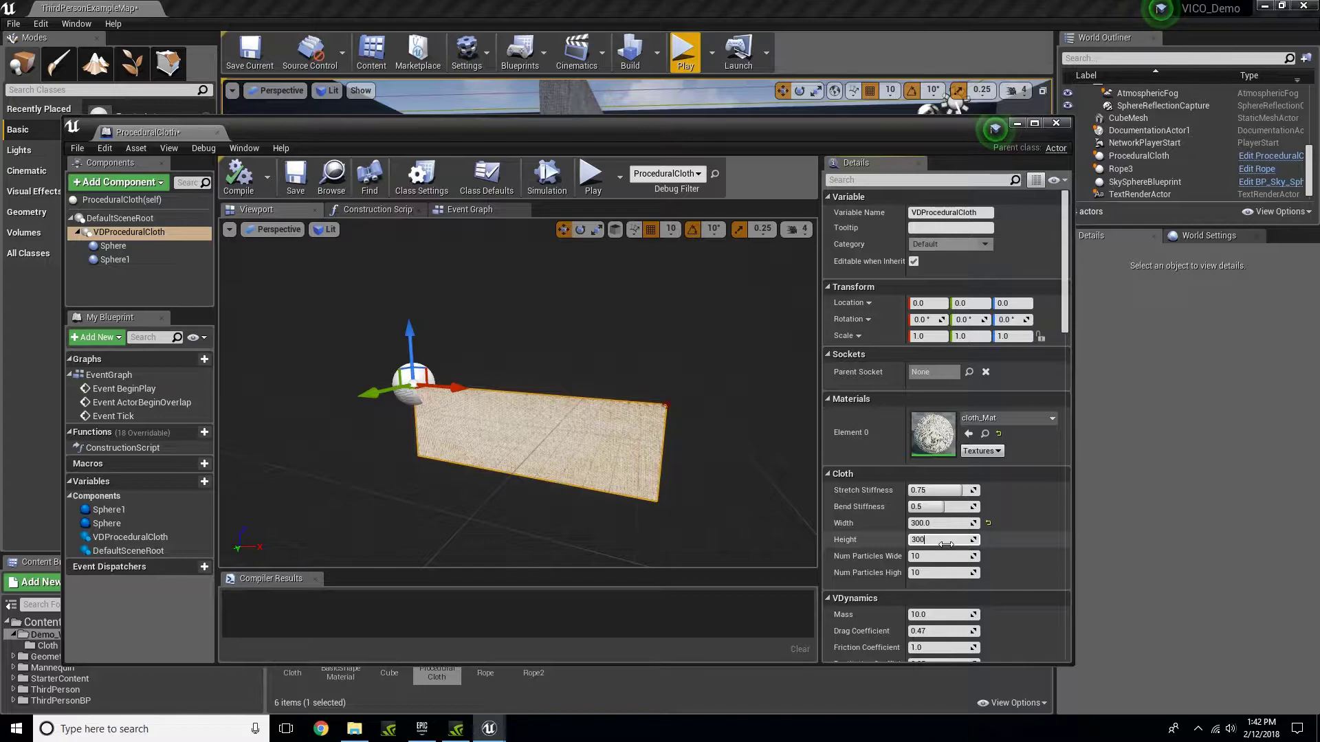
{"action": "left_click", "coordinate": [946, 544]}
{"action": "type", "text": "300"}
{"action": "left_click", "coordinate": [960, 524]}
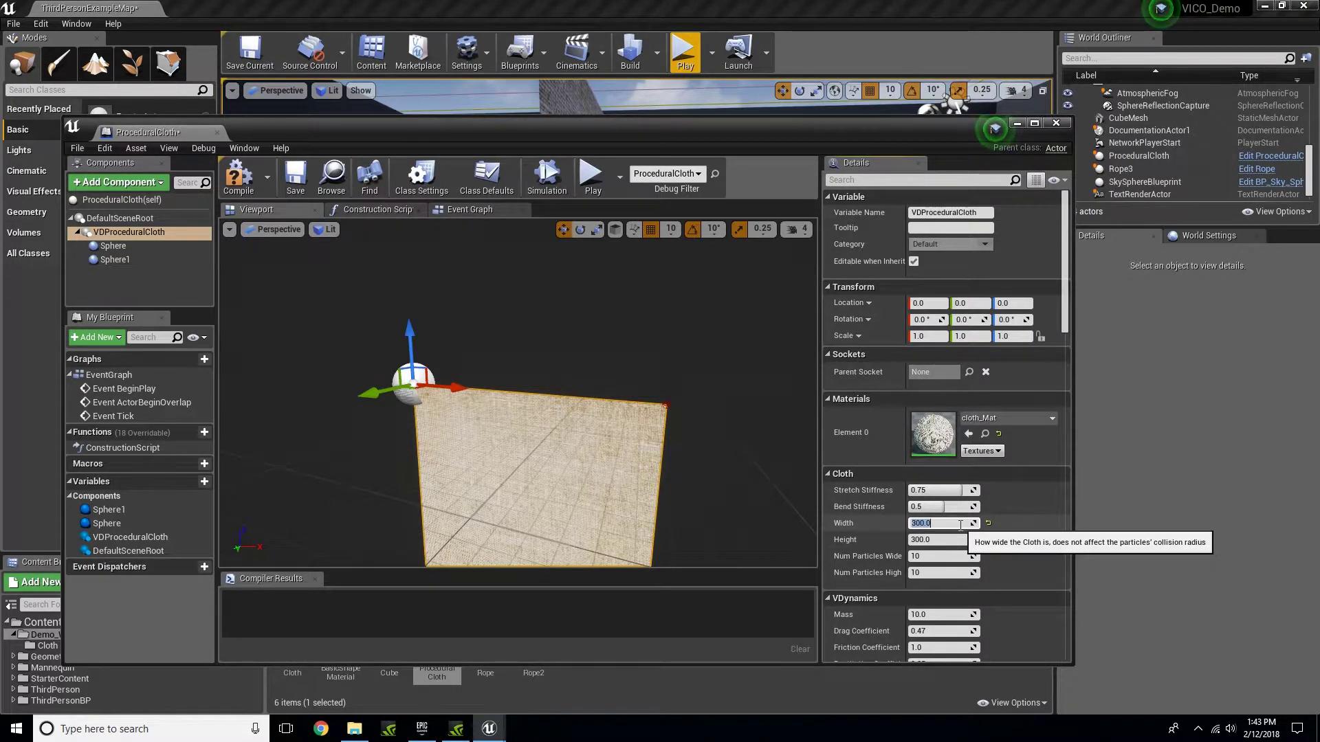
{"action": "key", "text": "Return"}
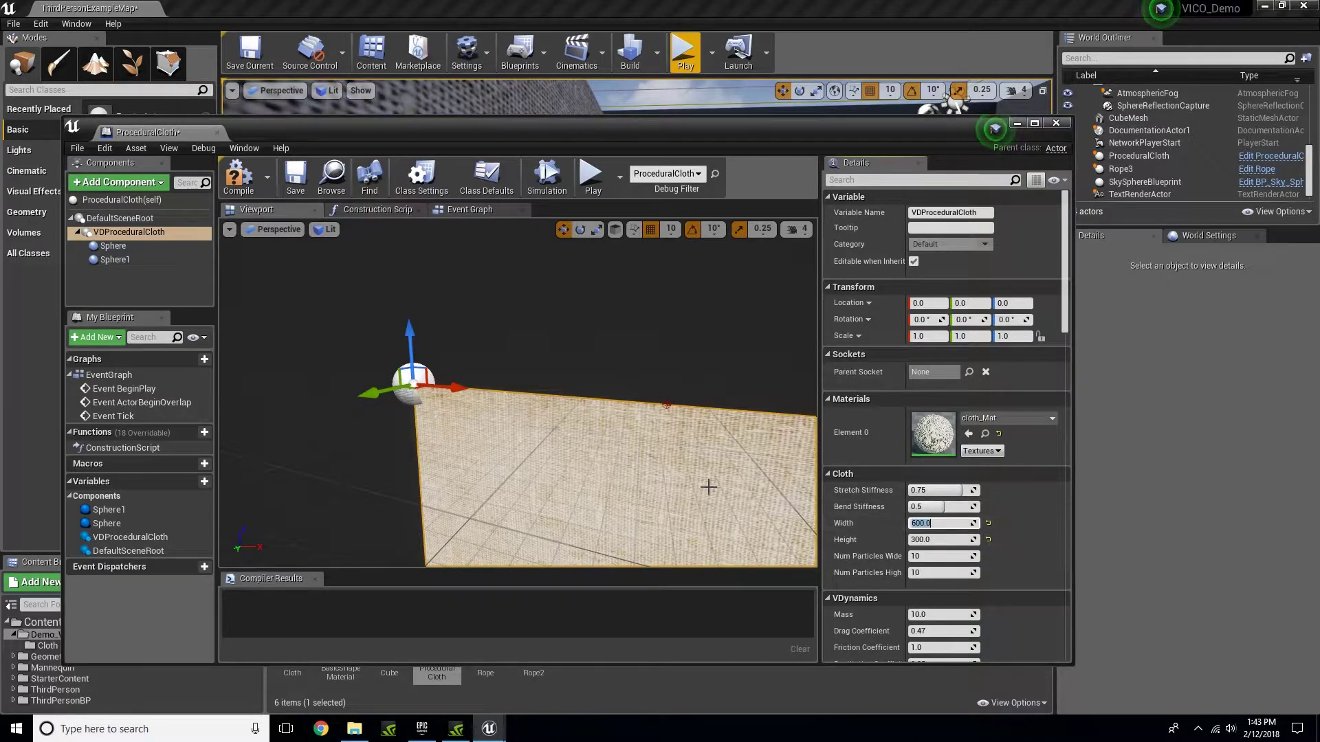
{"action": "right_click_drag", "start_coordinate": [707, 486], "coordinate": [677, 480]}
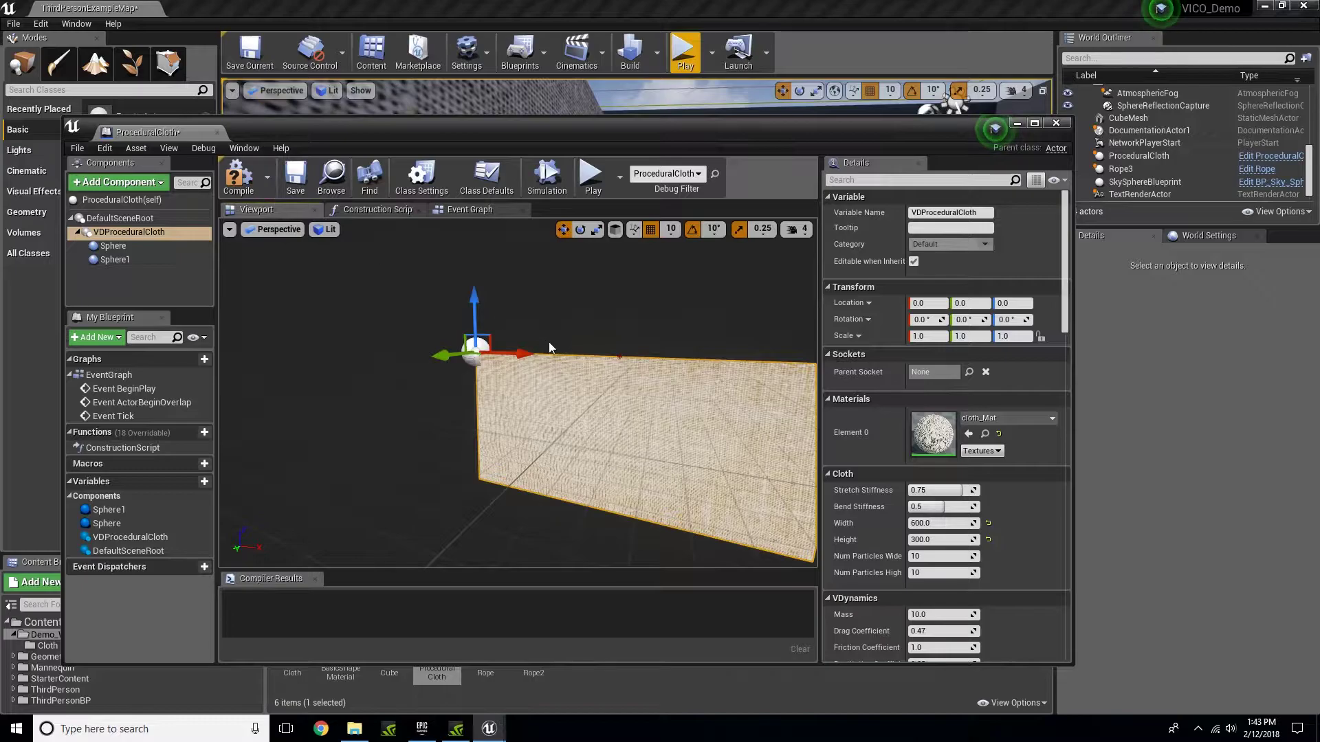
Move Sphere1 along X to 540 near the widened cloth's far upper corner and compile the blueprint.
{"action": "left_click", "coordinate": [622, 358]}
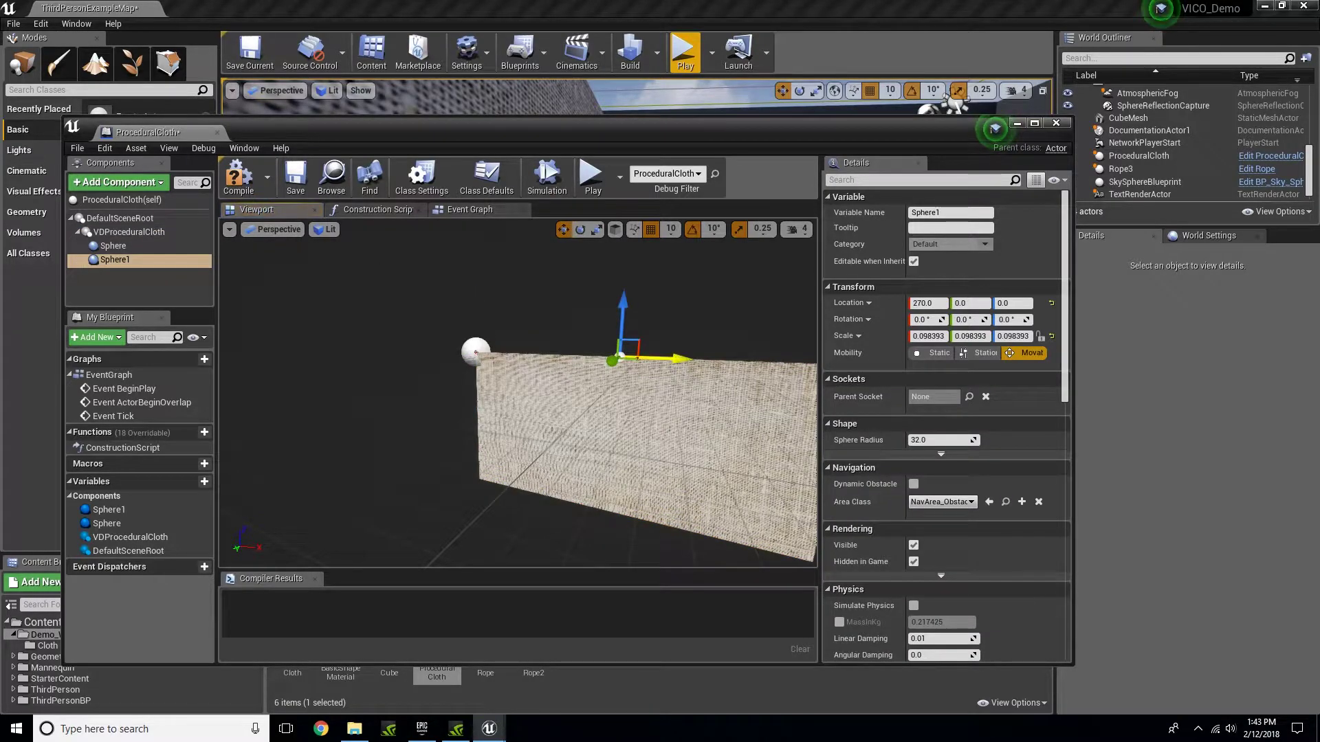
{"action": "key", "text": "f"}
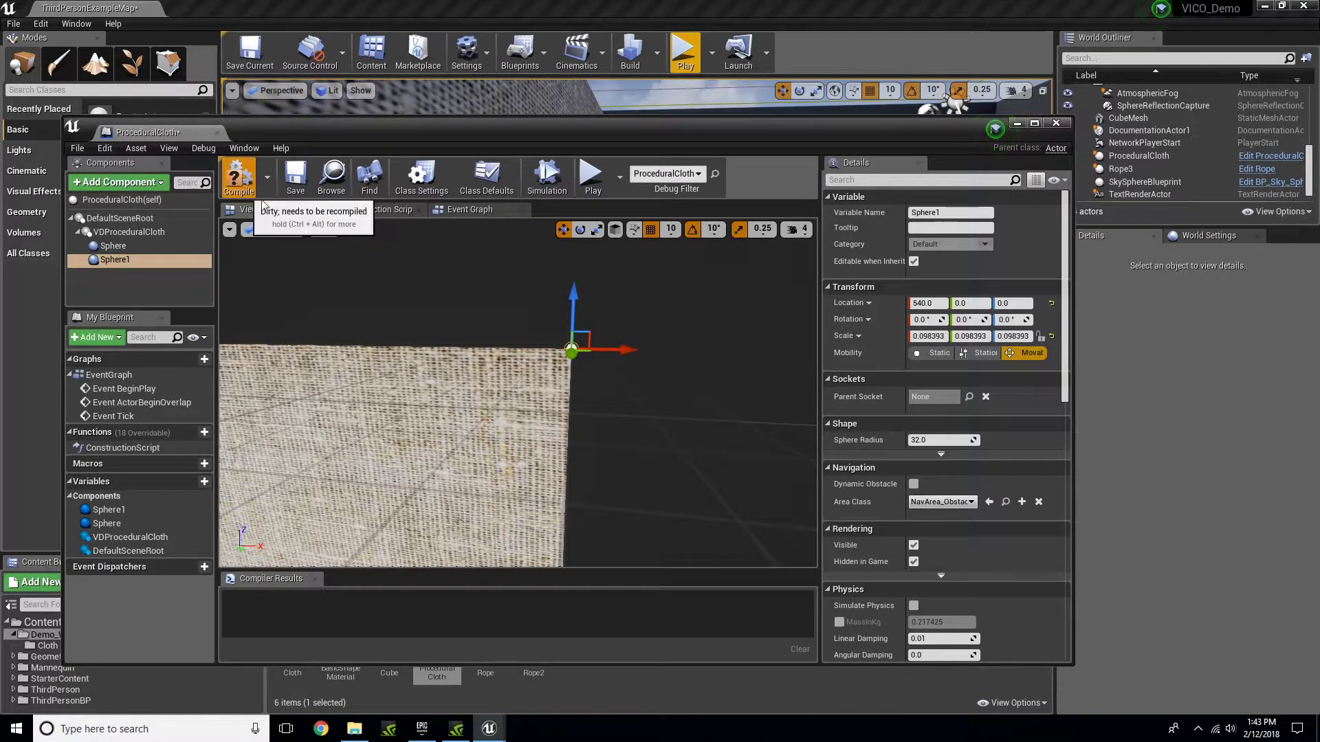
{"action": "left_click", "coordinate": [239, 178]}
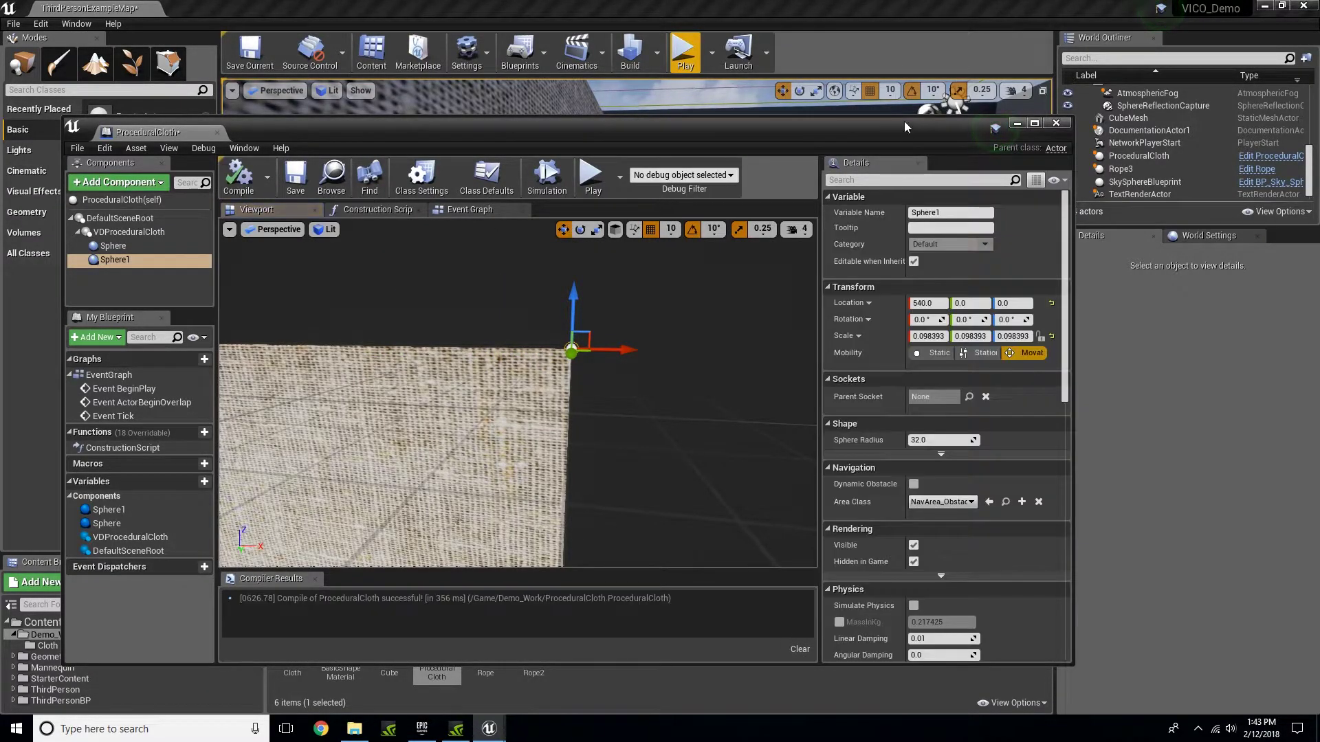
{"action": "left_click", "coordinate": [1019, 125]}
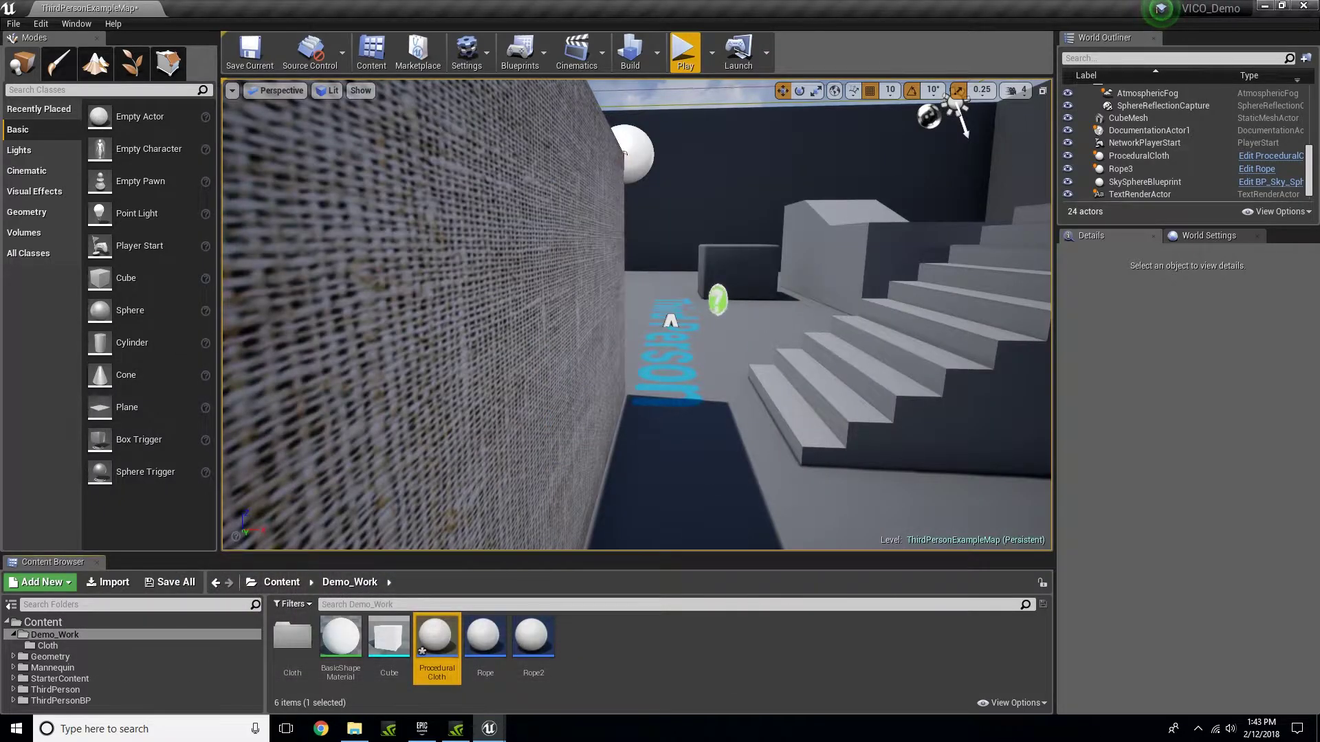
Raise the ProceduralCloth actor in the level to a Z location of 440.
{"action": "right_click_drag", "start_coordinate": [636, 315], "coordinate": [594, 361]}
{"action": "left_click", "coordinate": [602, 183]}
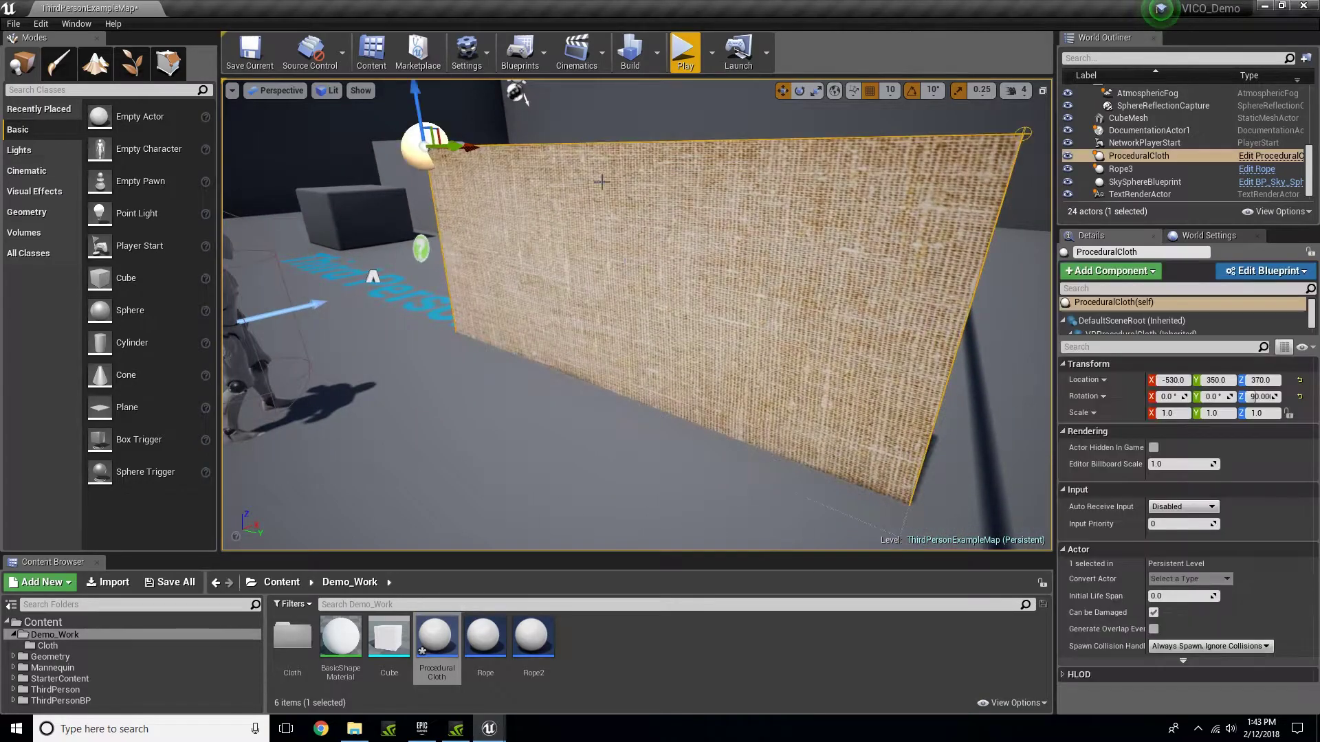
{"action": "right_click_drag", "start_coordinate": [423, 104], "coordinate": [415, 104]}
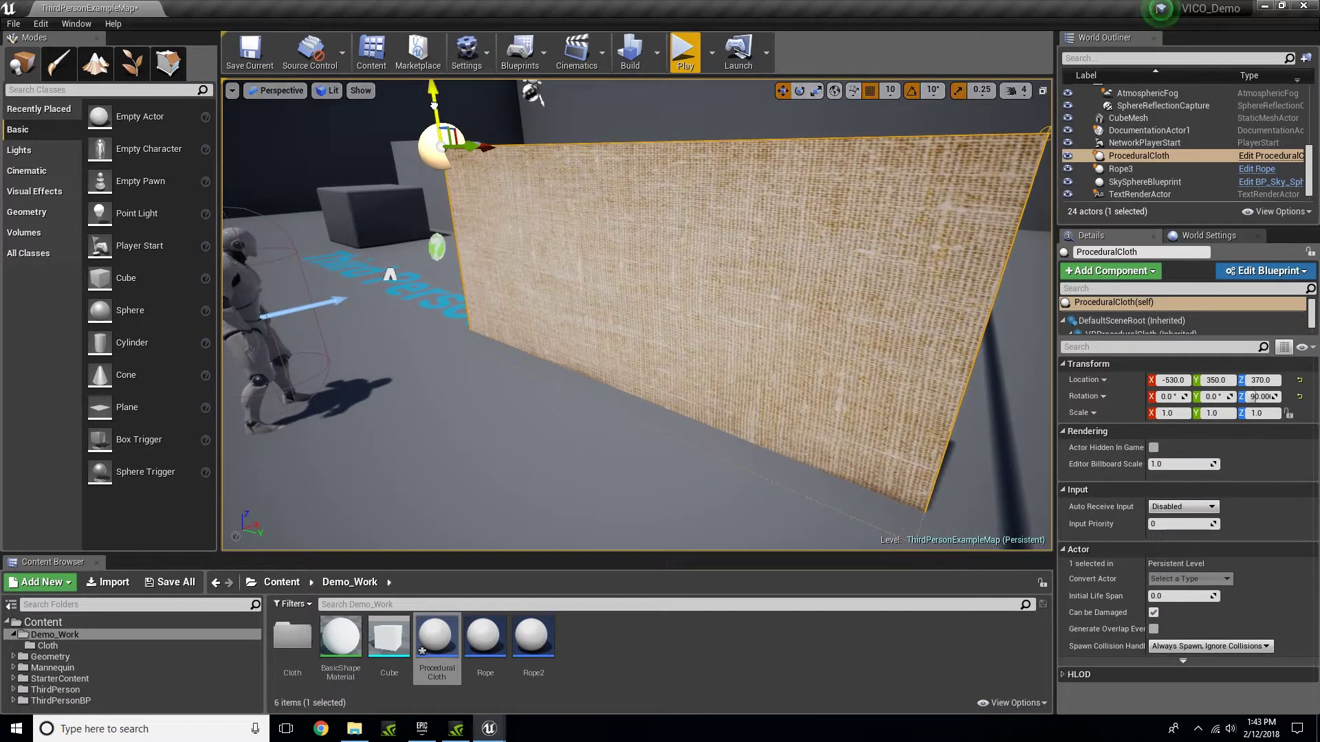
{"action": "left_click_drag", "start_coordinate": [434, 105], "coordinate": [429, 68]}
{"action": "right_click_drag", "start_coordinate": [429, 82], "coordinate": [444, 63]}
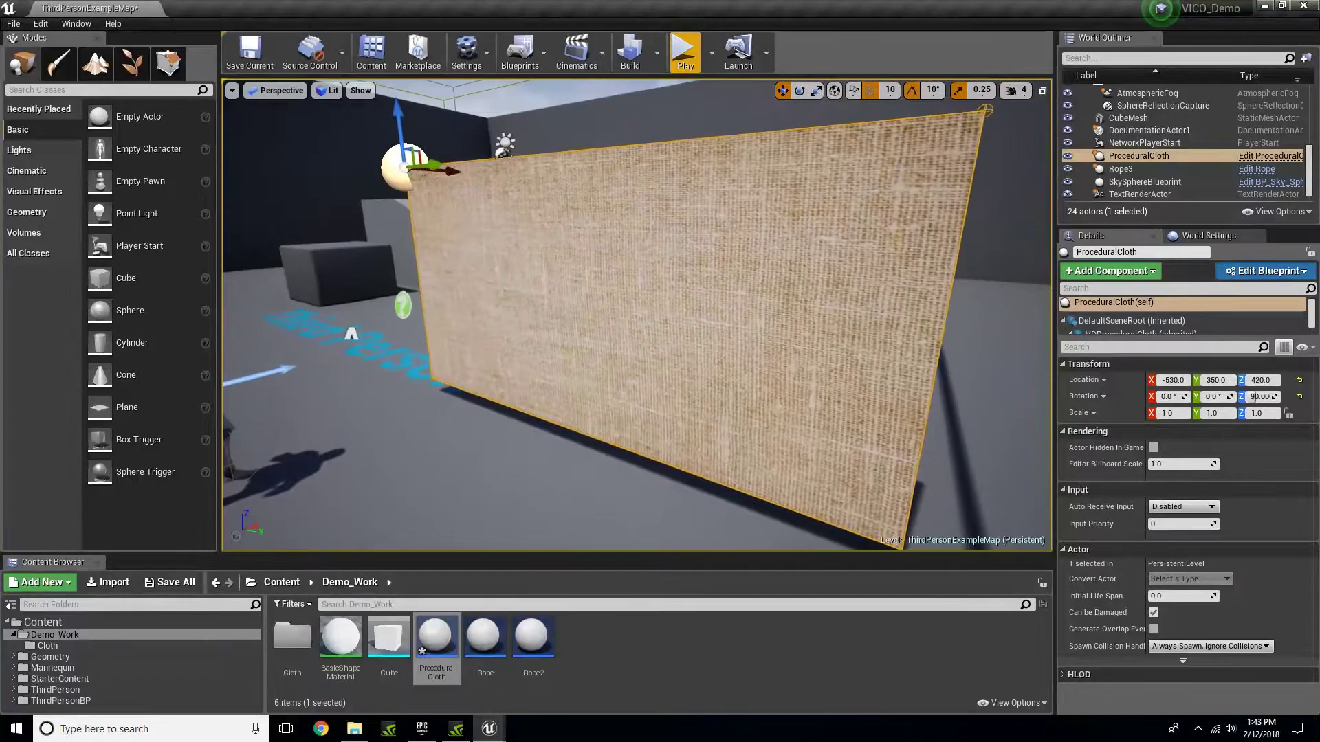
{"action": "right_click_drag", "start_coordinate": [578, 207], "coordinate": [588, 207]}
{"action": "key", "text": "s"}
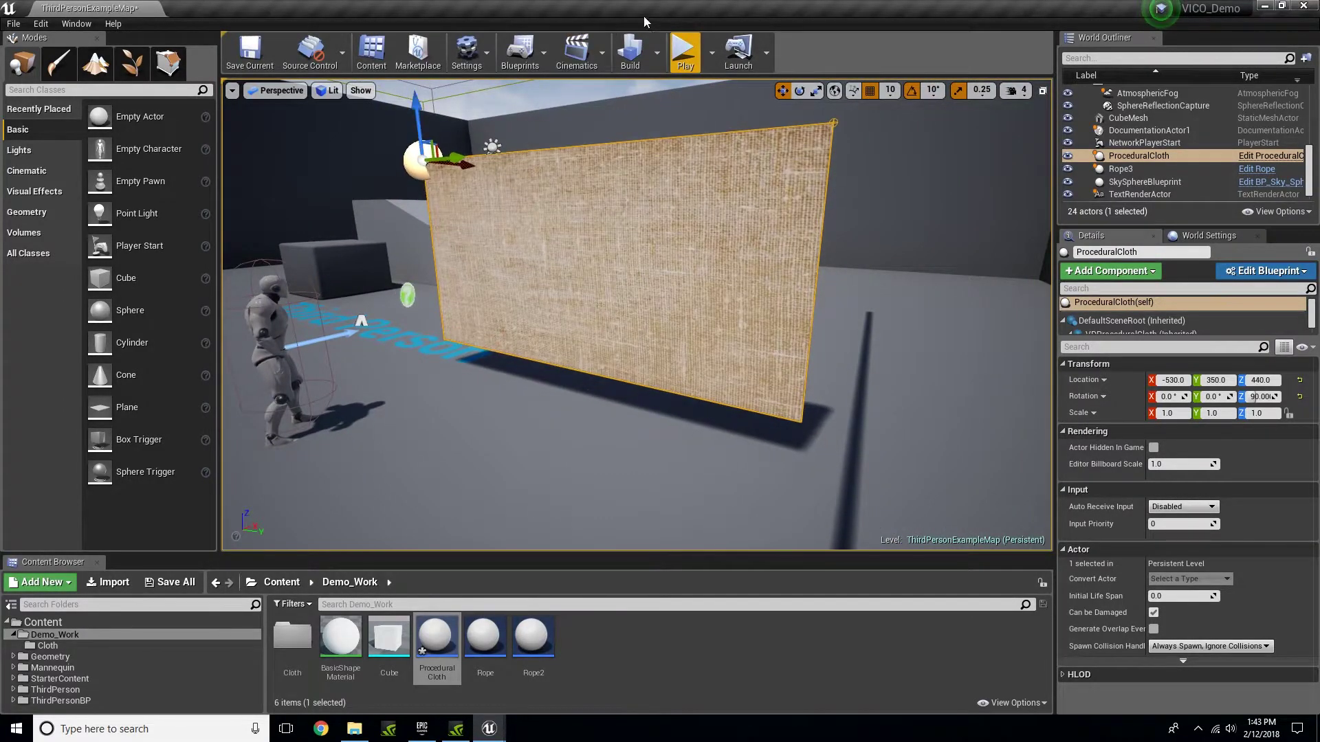
Play-test the level by running the character into and through the enlarged cloth, and end the session.
{"action": "left_click", "coordinate": [684, 51]}
{"action": "key", "text": "w"}
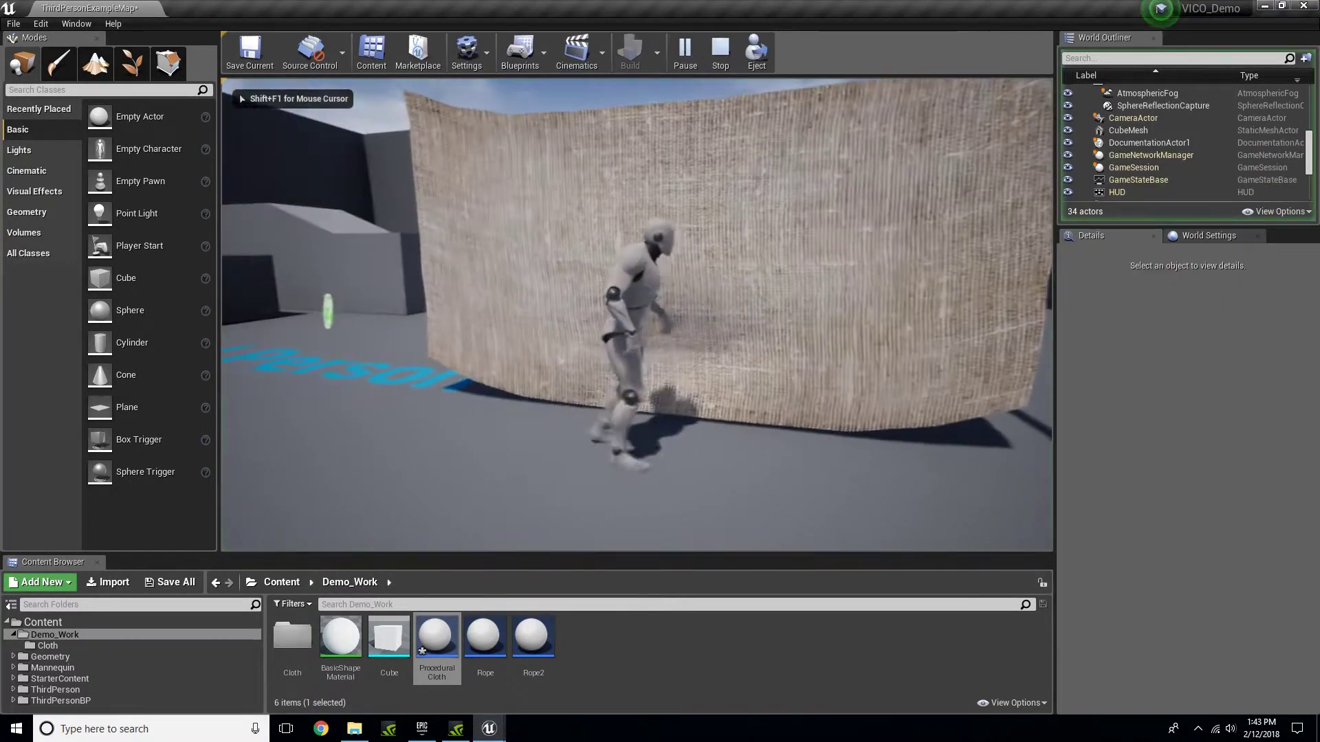
{"action": "key", "text": "w"}
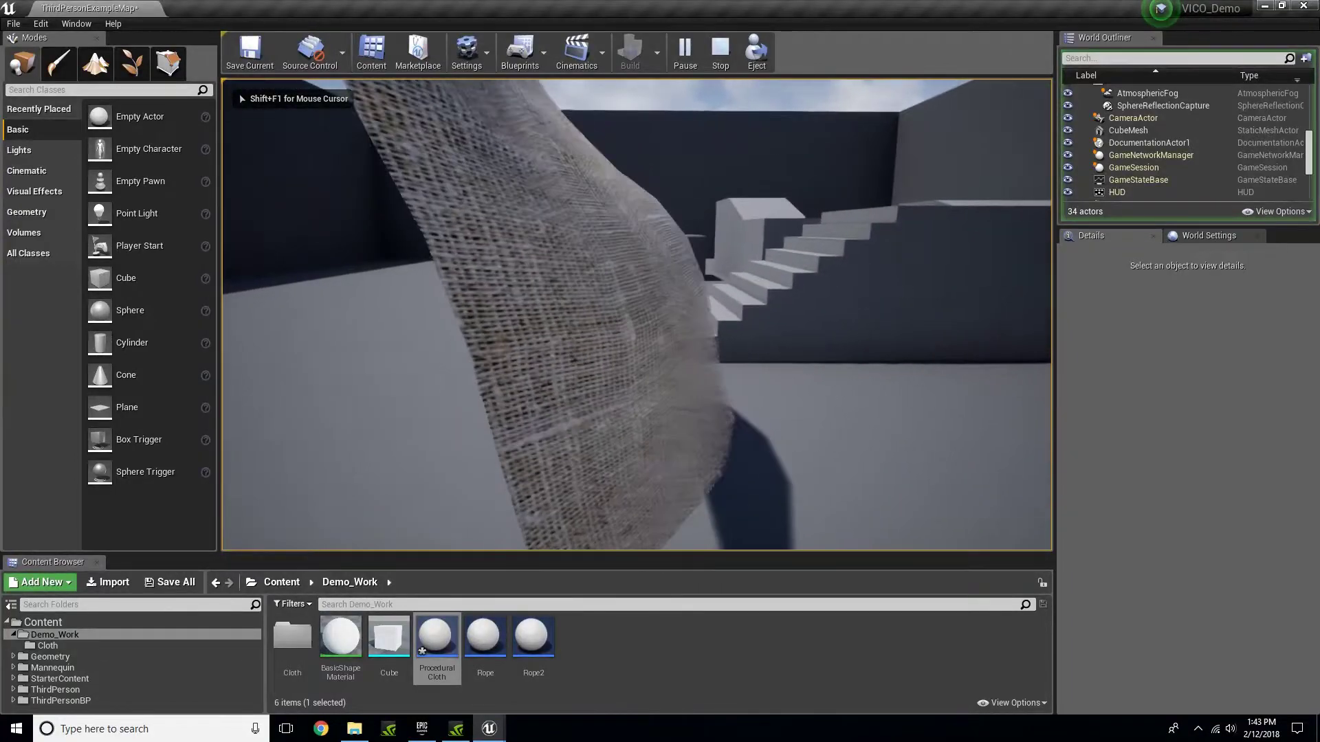
{"action": "key", "text": "w"}
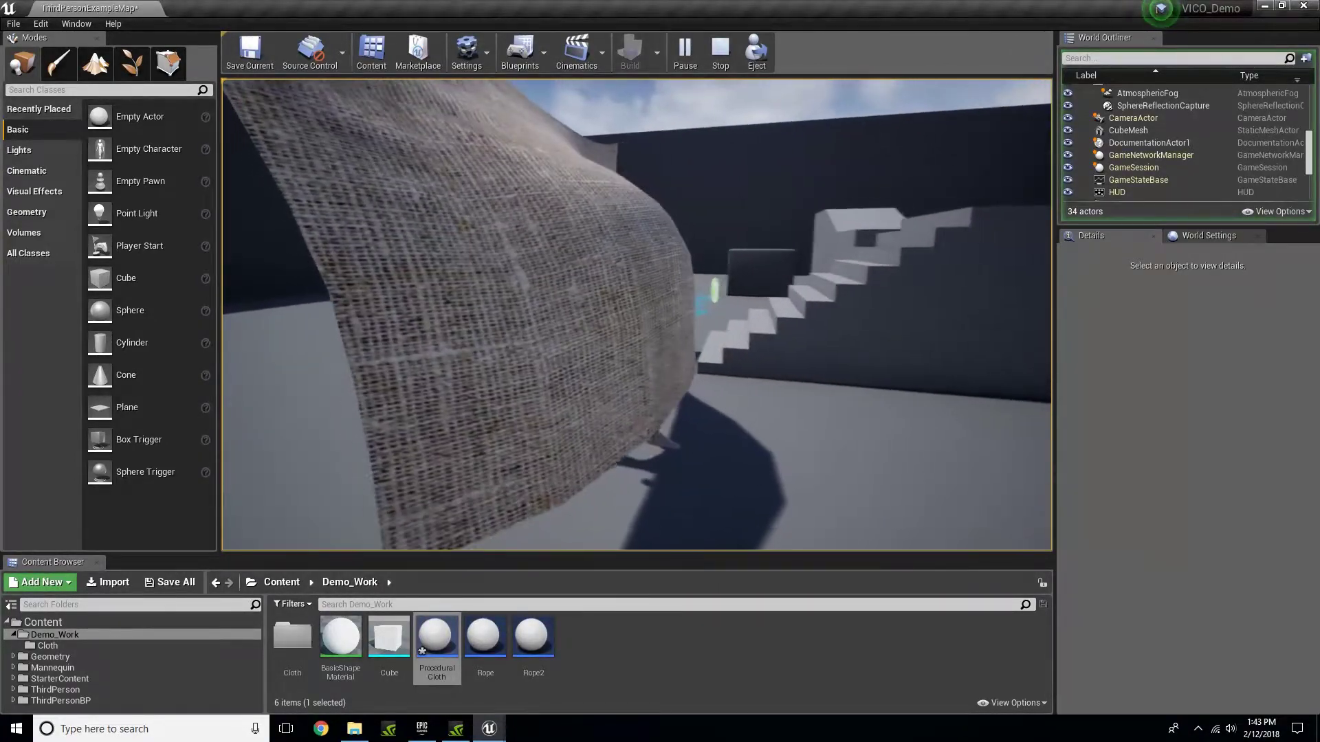
{"action": "key", "text": "w"}
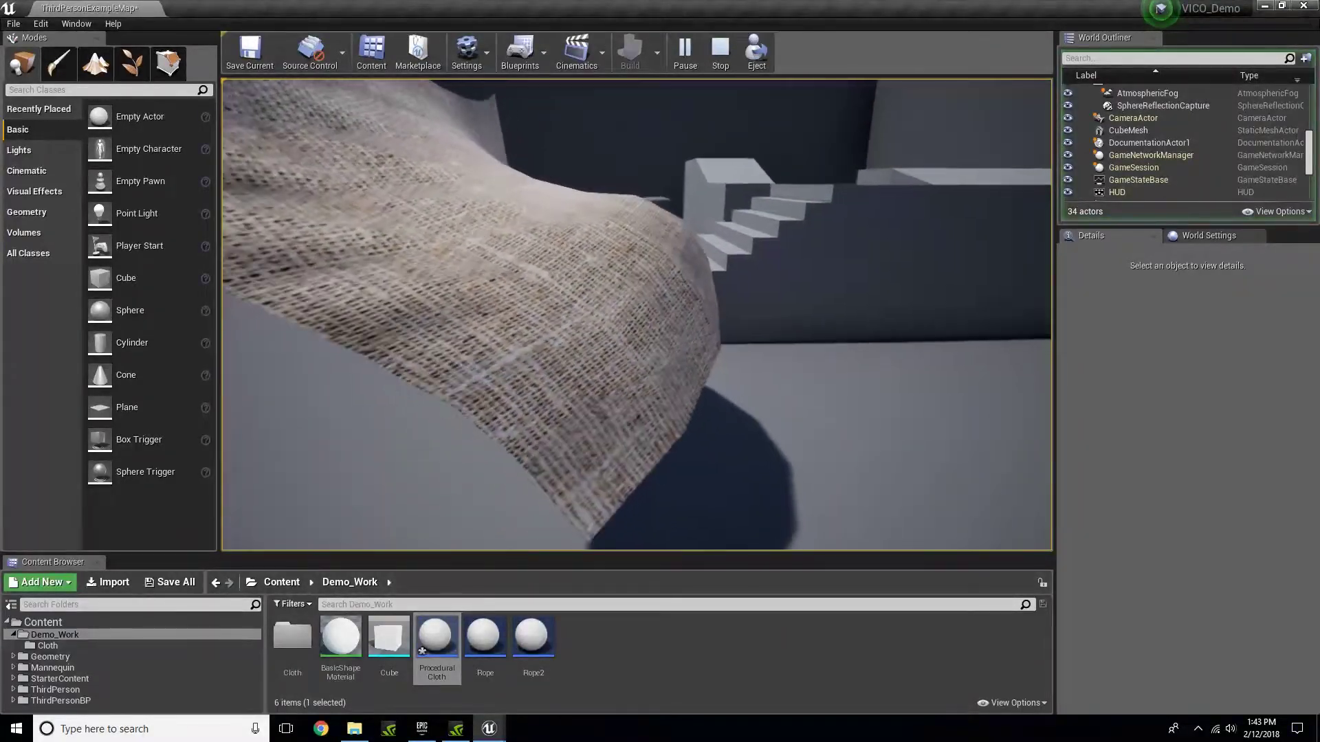
{"action": "key", "text": "a"}
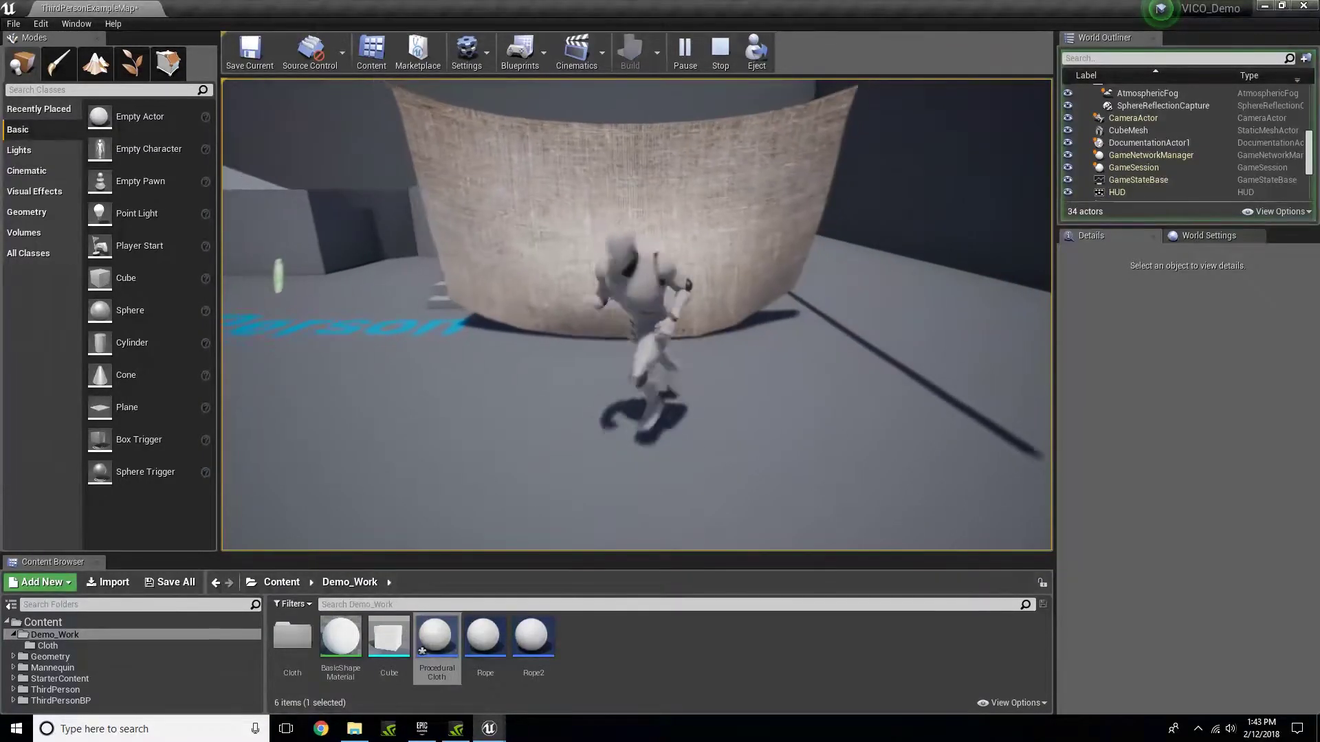
{"action": "key", "text": "Escape"}
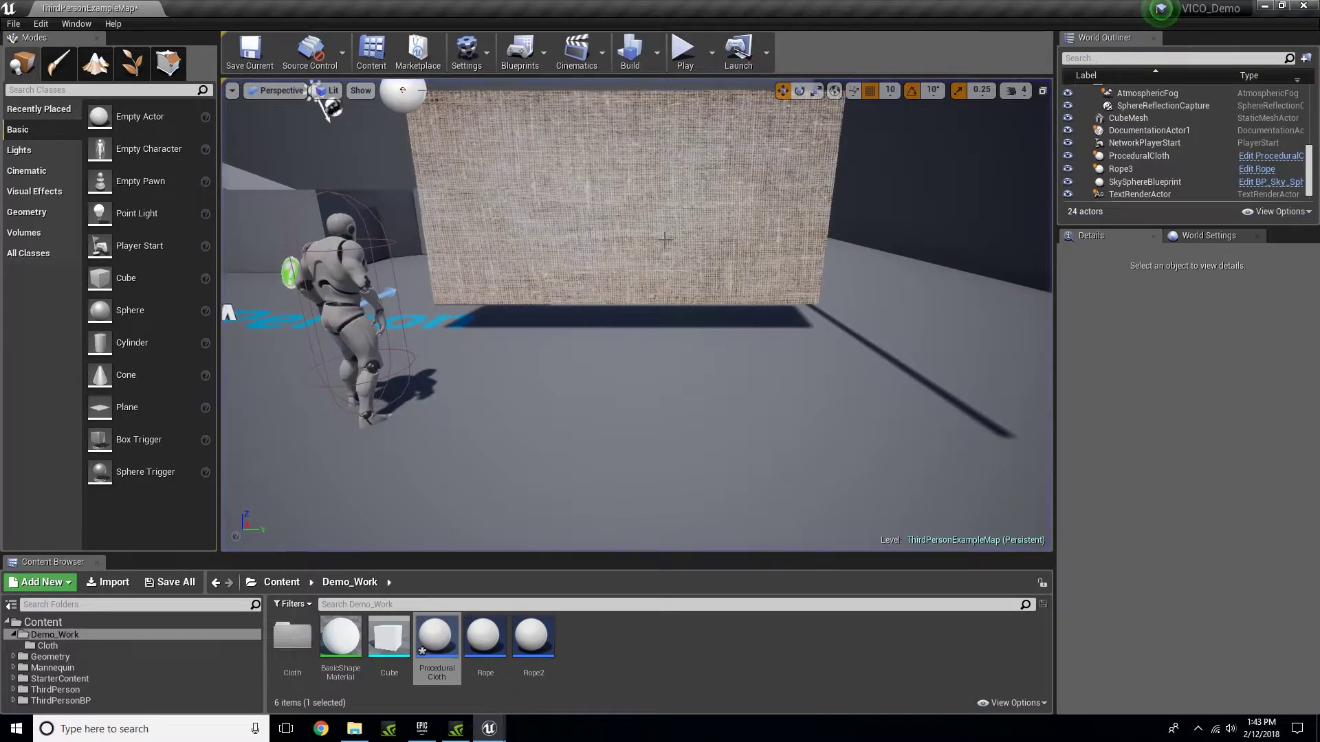
Reopen the ProceduralCloth blueprint and set VDProceduralCloth's Num Particles Wide and Num Particles High to 30.
{"action": "double_click", "coordinate": [436, 640]}
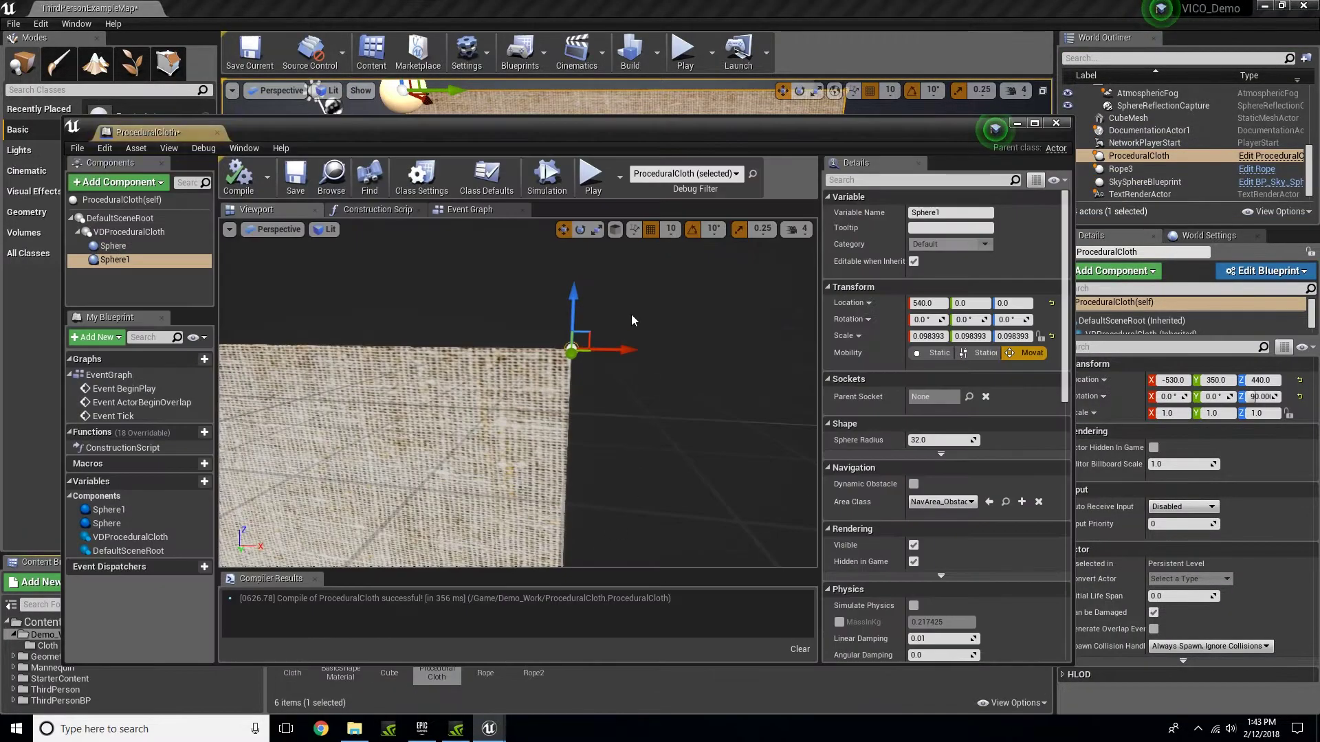
{"action": "right_click_drag", "start_coordinate": [631, 321], "coordinate": [611, 358]}
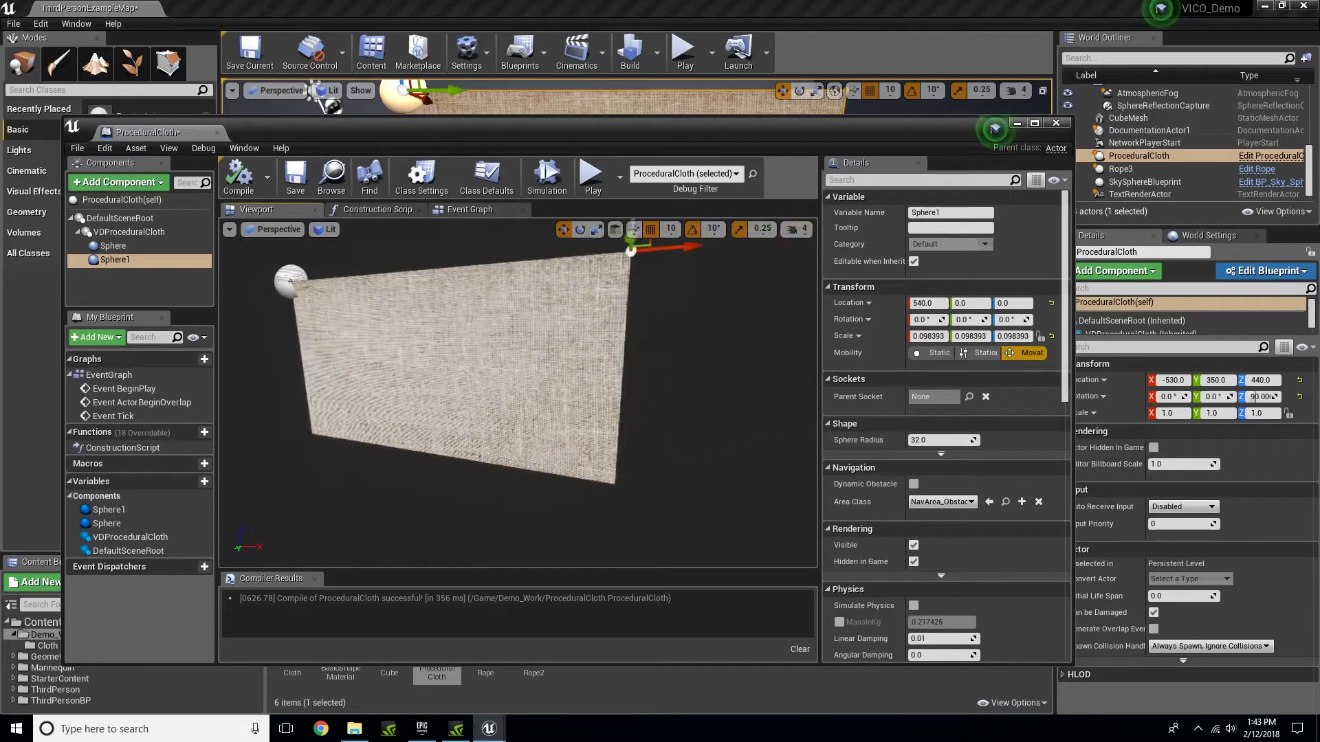
{"action": "right_click_drag", "start_coordinate": [728, 447], "coordinate": [744, 440]}
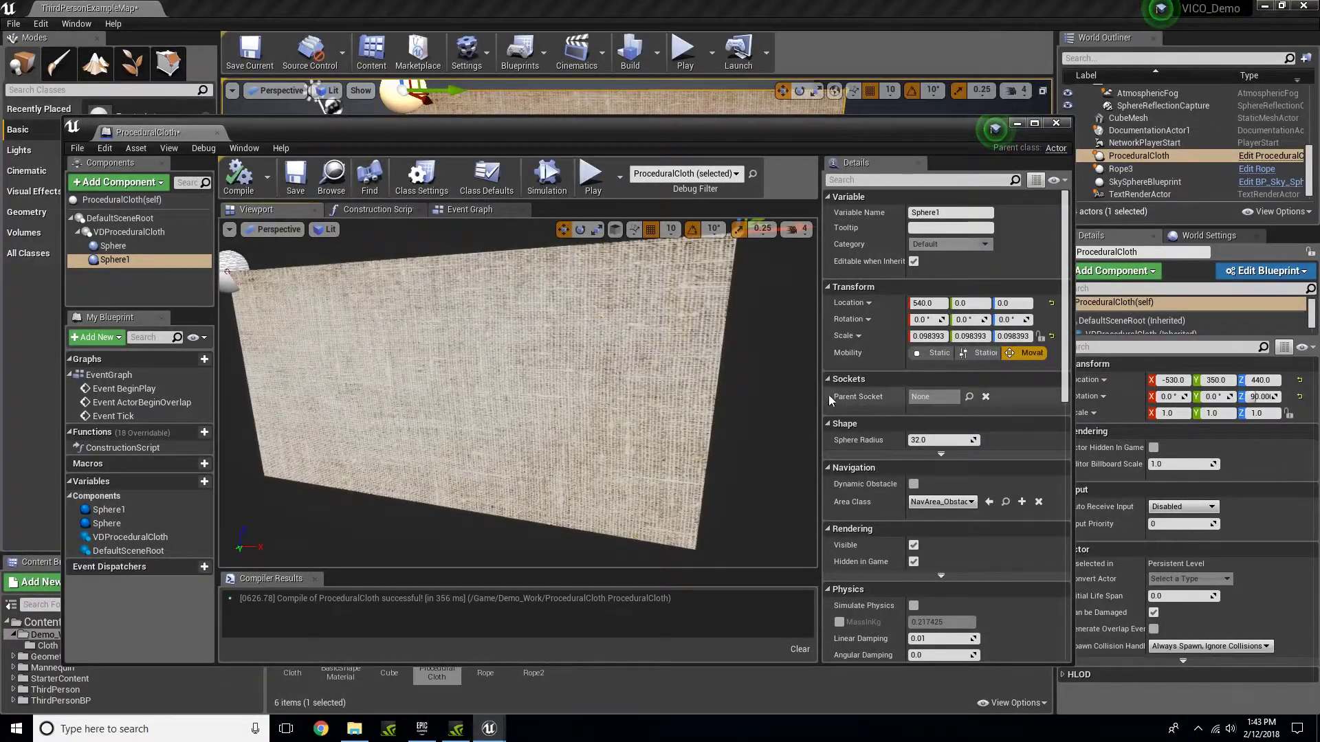
{"action": "left_click", "coordinate": [672, 339]}
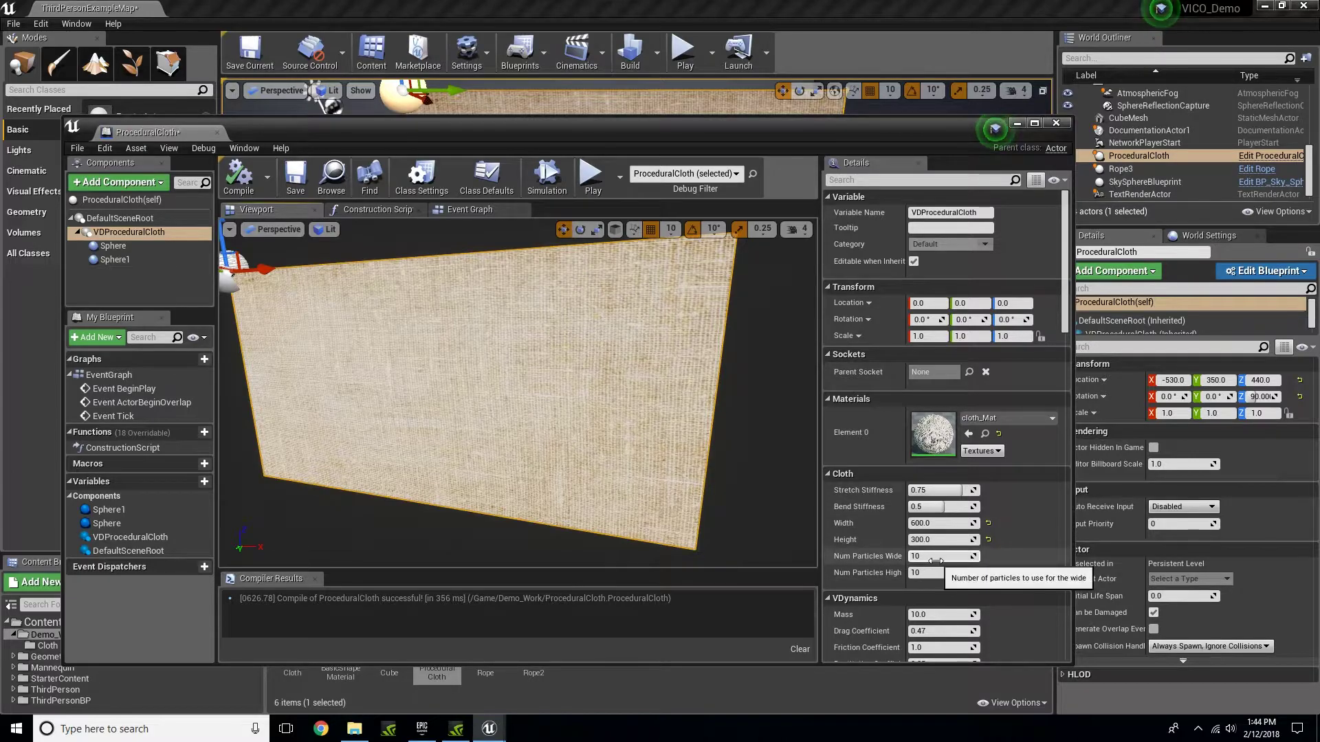
{"action": "type", "text": "30"}
{"action": "key", "text": "Return"}
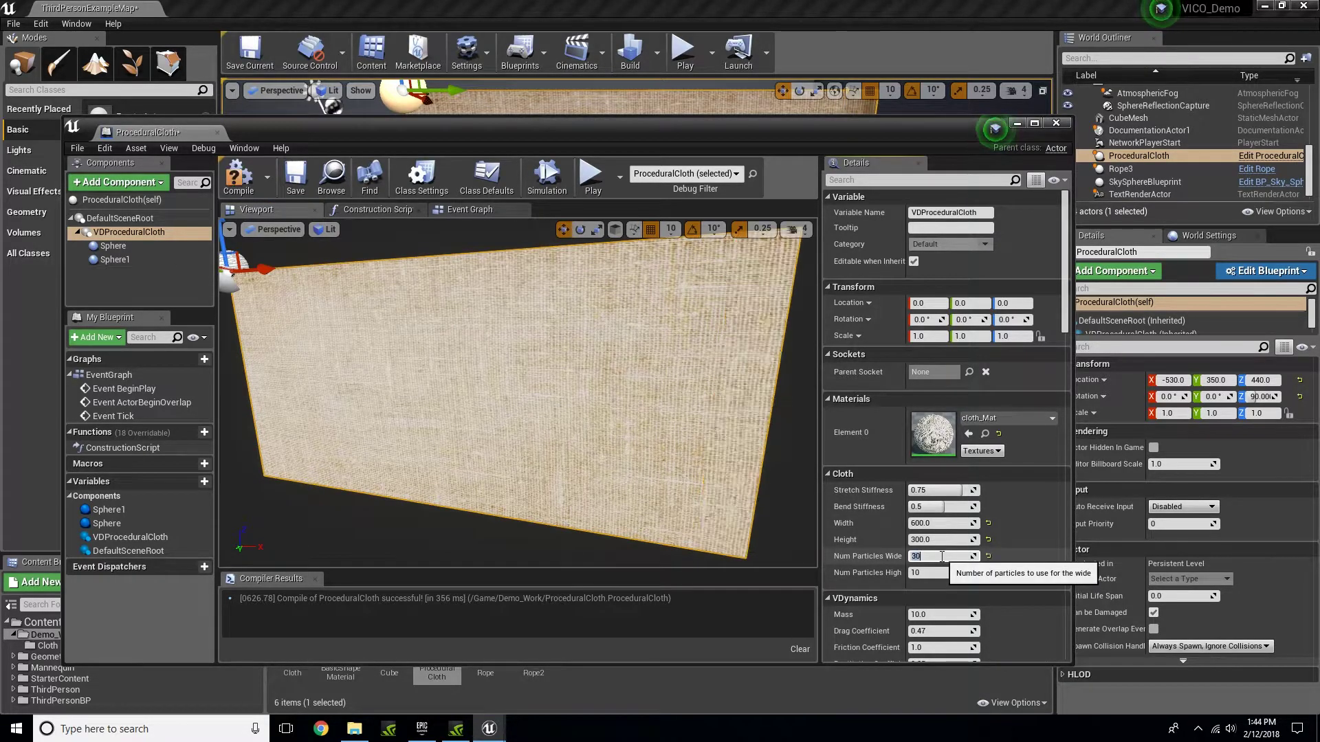
{"action": "type", "text": "30"}
{"action": "key", "text": "Return"}
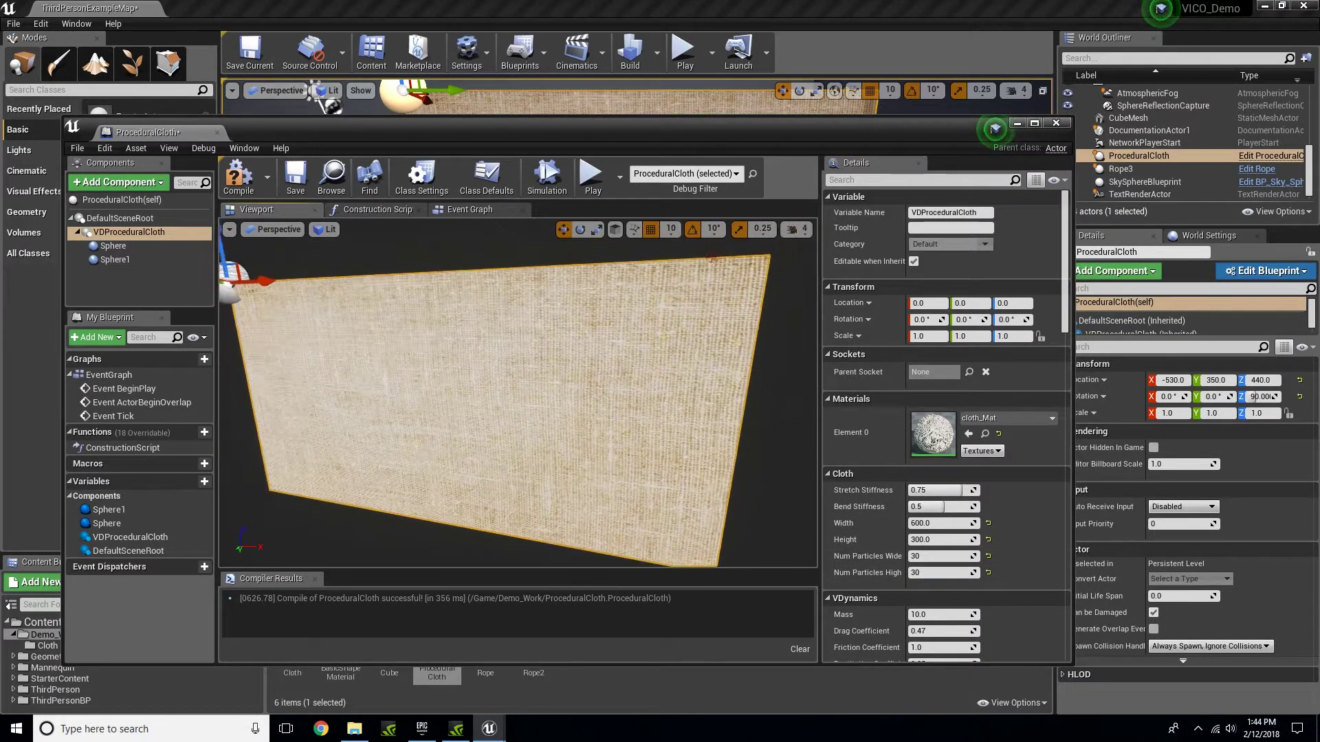
Shift Sphere1 along X to 580 so it sits at the resized cloth's far upper corner.
{"action": "mouse_move", "coordinate": [682, 261]}
{"action": "right_mouse_down"}
{"action": "mouse_move", "coordinate": [670, 275]}
{"action": "mouse_move", "coordinate": [682, 262]}
{"action": "right_mouse_up"}
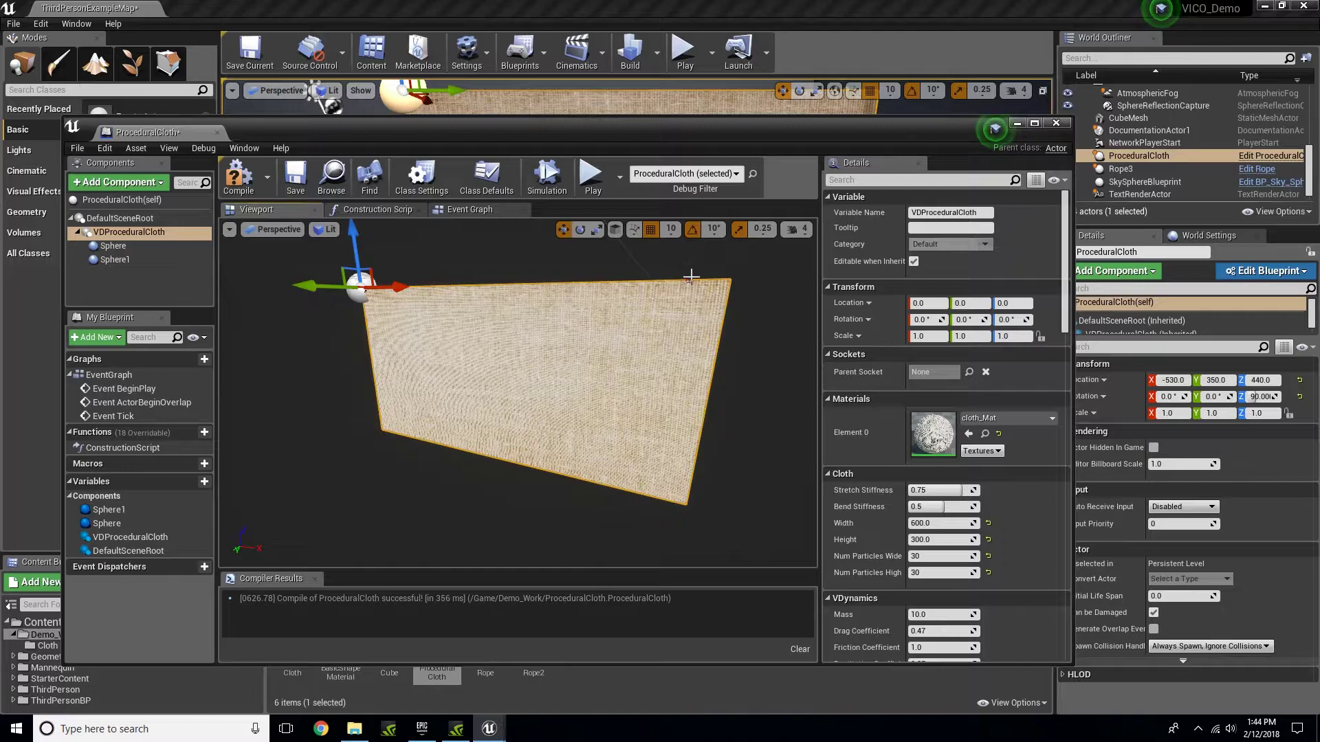
{"action": "left_click", "coordinate": [691, 277]}
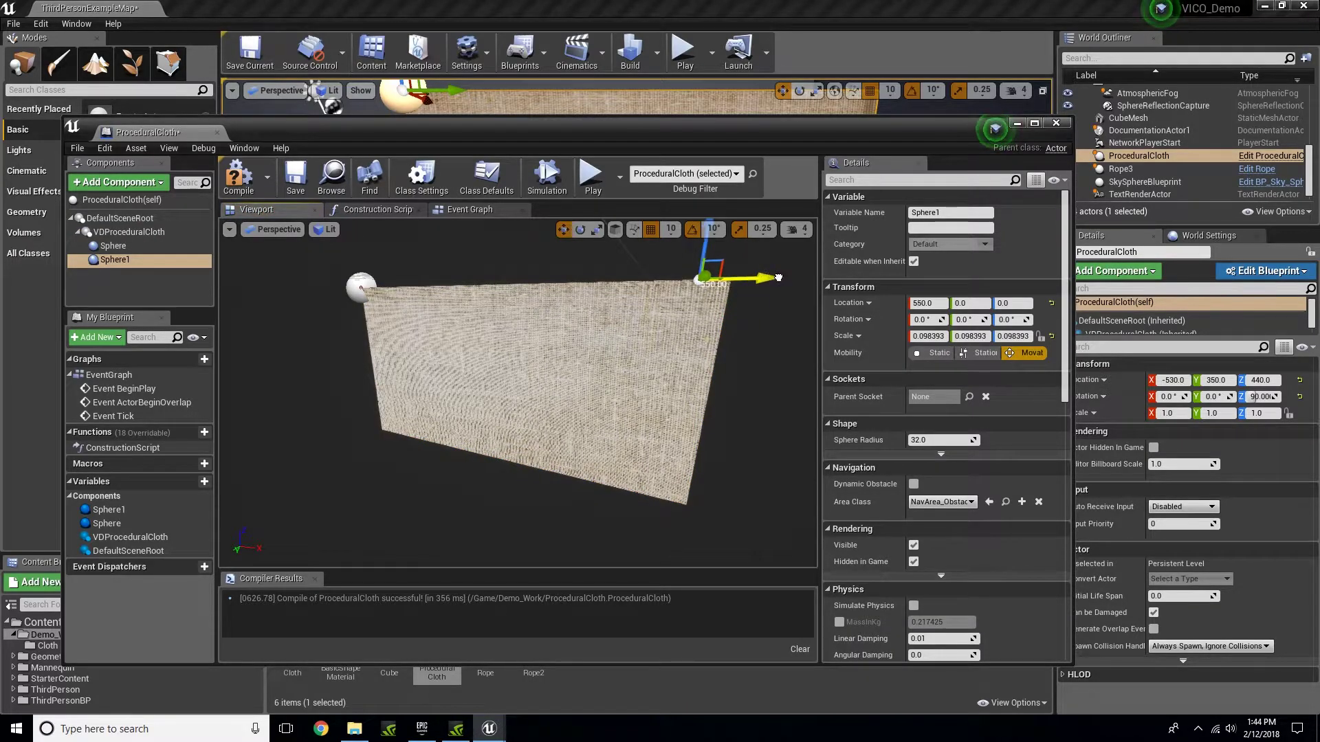
{"action": "right_click_drag", "start_coordinate": [783, 295], "coordinate": [728, 351]}
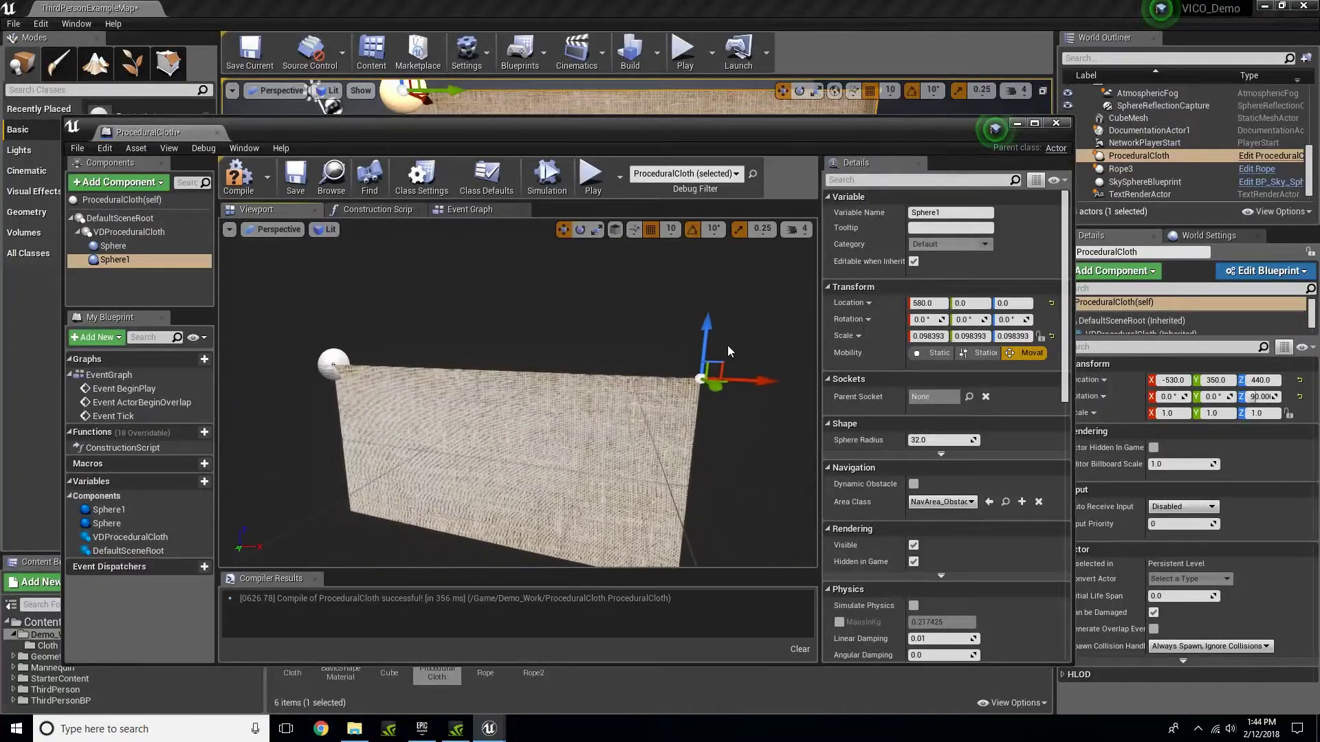
Assign cloth_long_Mat from the Cloth folder as VDProceduralCloth's Element 0 material and compile the blueprint.
{"action": "mouse_move", "coordinate": [723, 481]}
{"action": "right_mouse_down"}
{"action": "mouse_move", "coordinate": [711, 498]}
{"action": "mouse_move", "coordinate": [725, 502]}
{"action": "mouse_move", "coordinate": [704, 470]}
{"action": "right_mouse_up"}
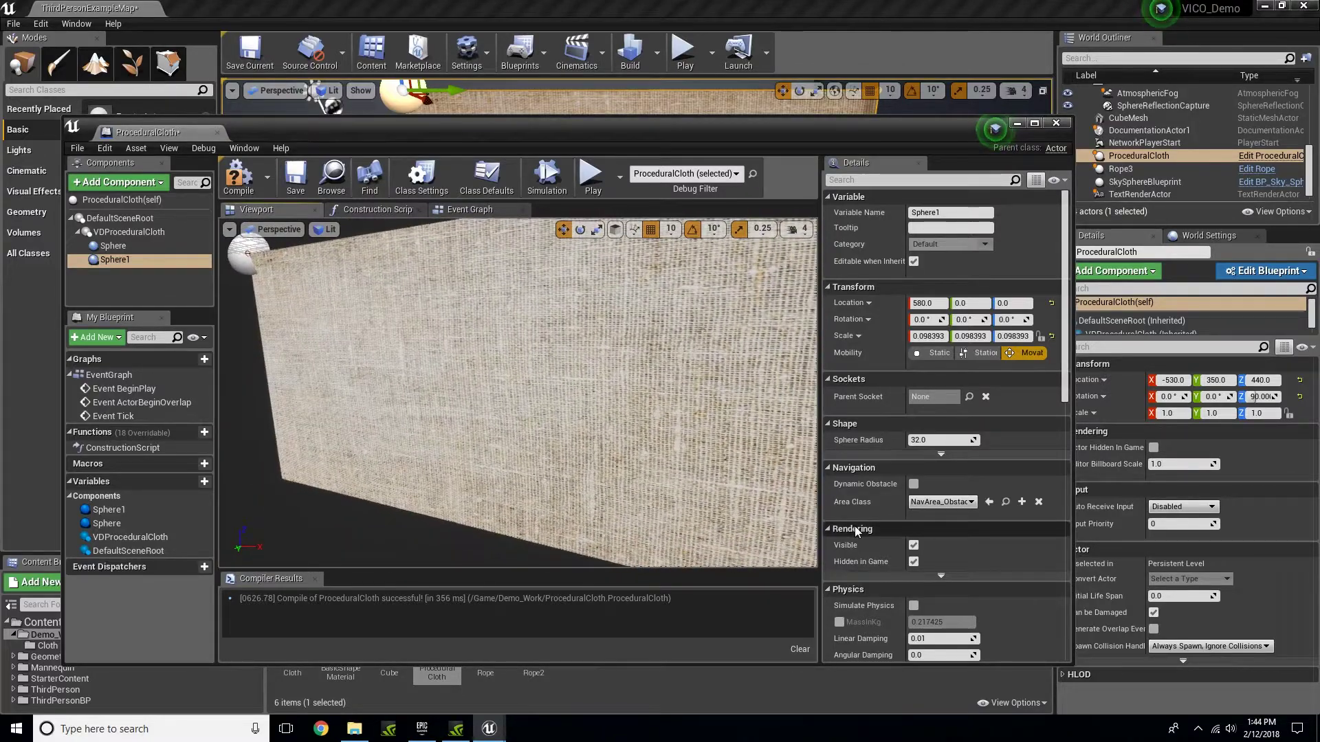
{"action": "left_click", "coordinate": [652, 397]}
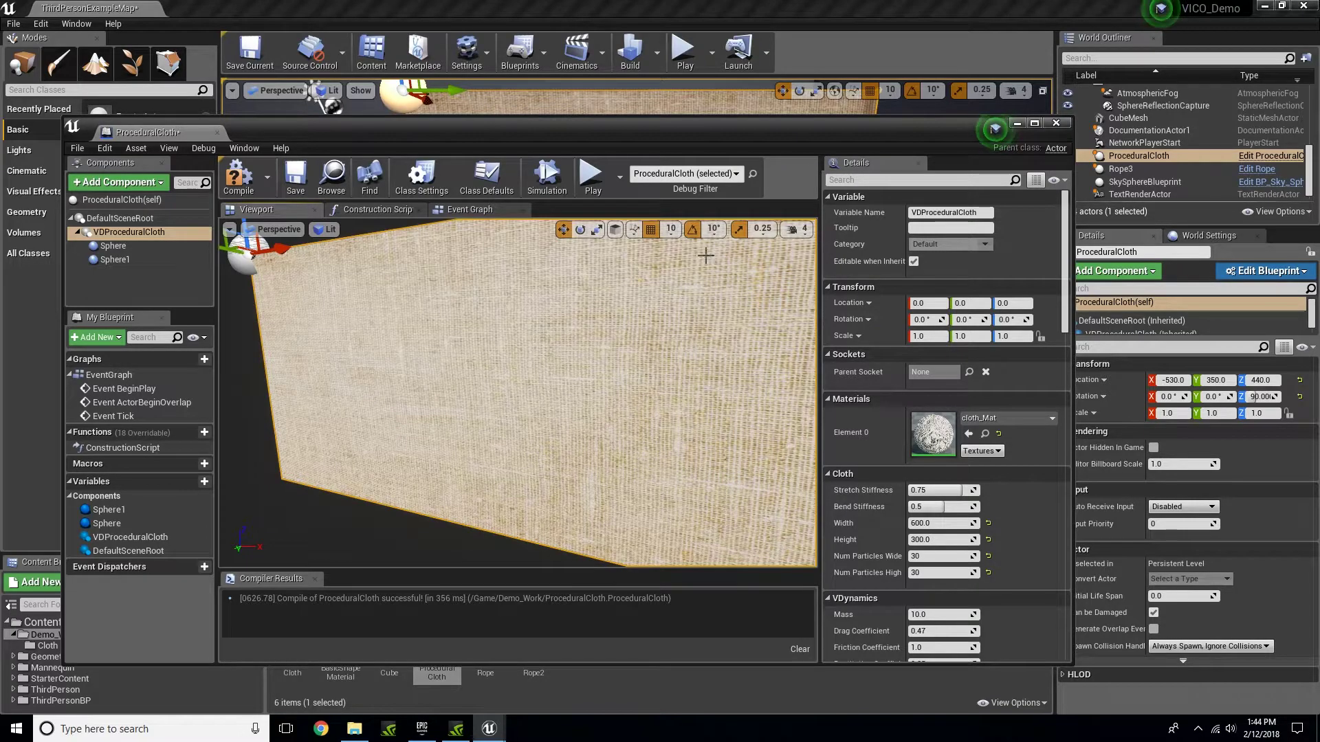
{"action": "left_click_drag", "start_coordinate": [665, 138], "coordinate": [741, 60]}
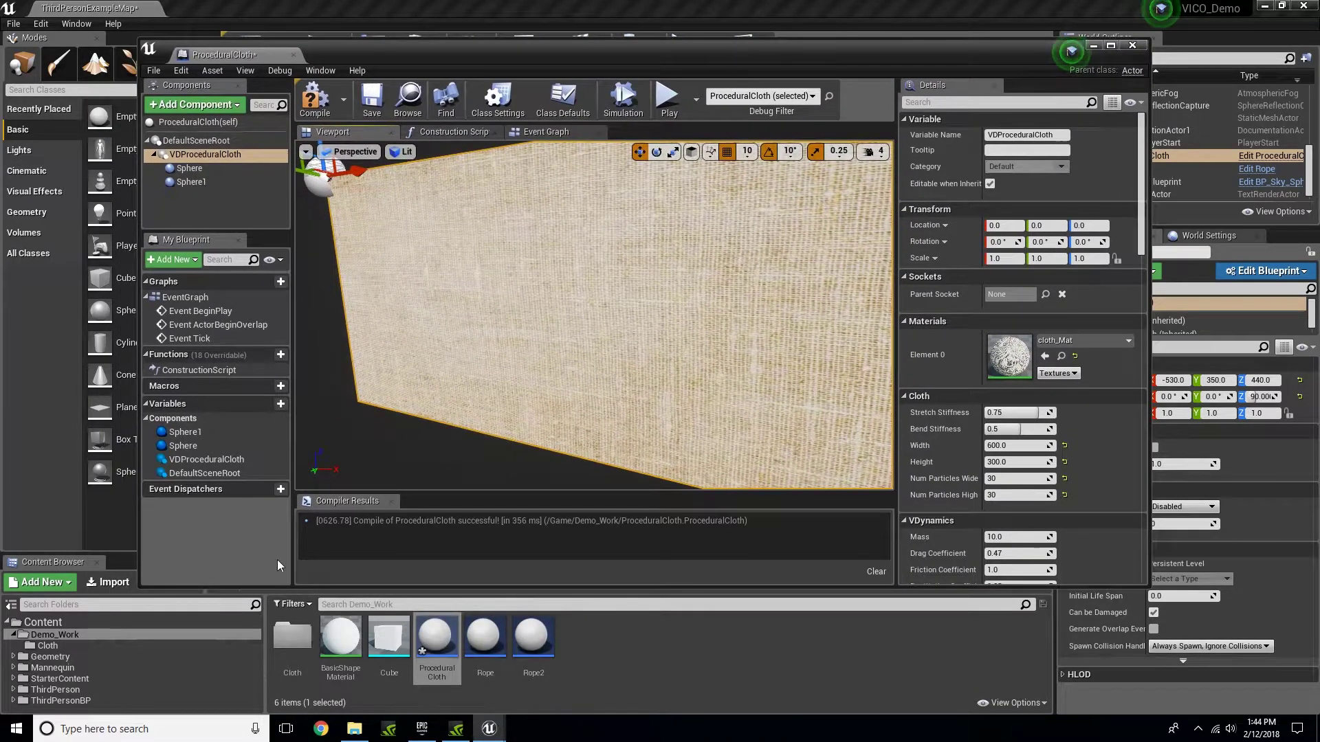
{"action": "double_click", "coordinate": [290, 637]}
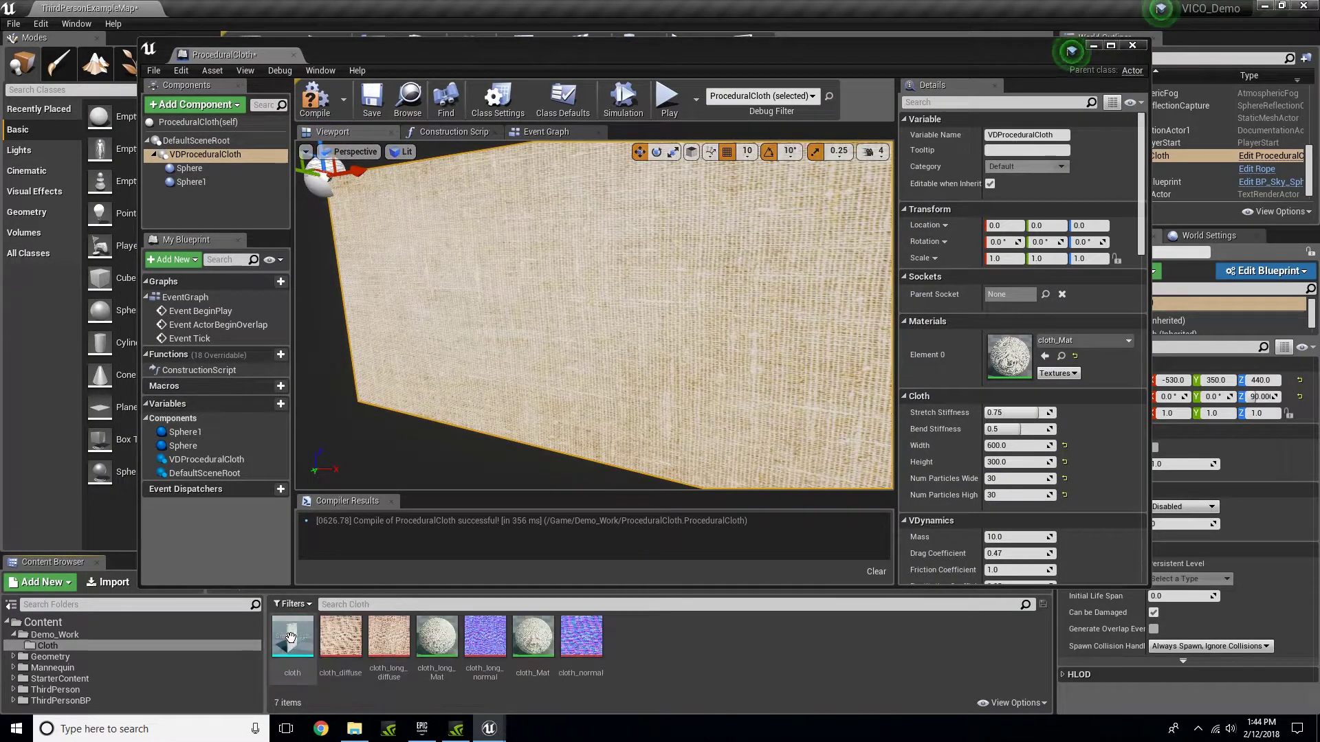
{"action": "left_click", "coordinate": [388, 639]}
{"action": "left_click", "coordinate": [1043, 363]}
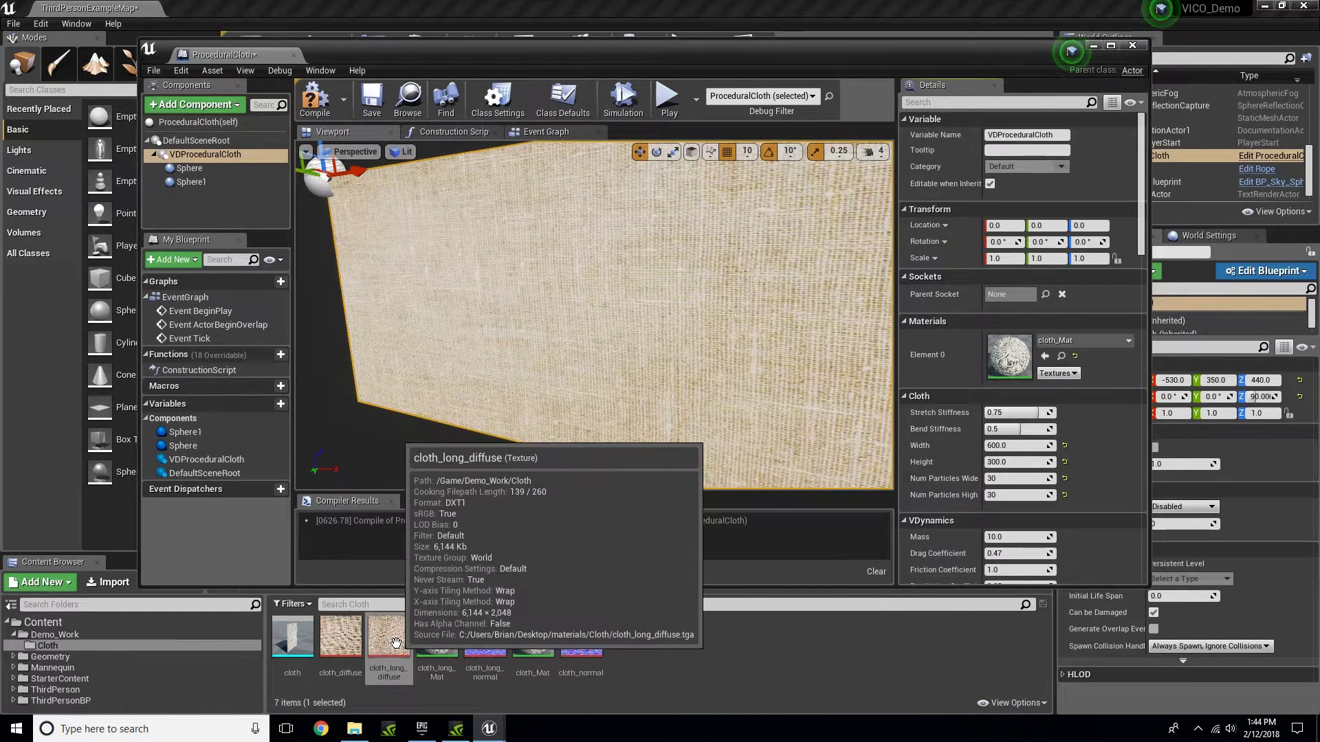
{"action": "left_click", "coordinate": [437, 638]}
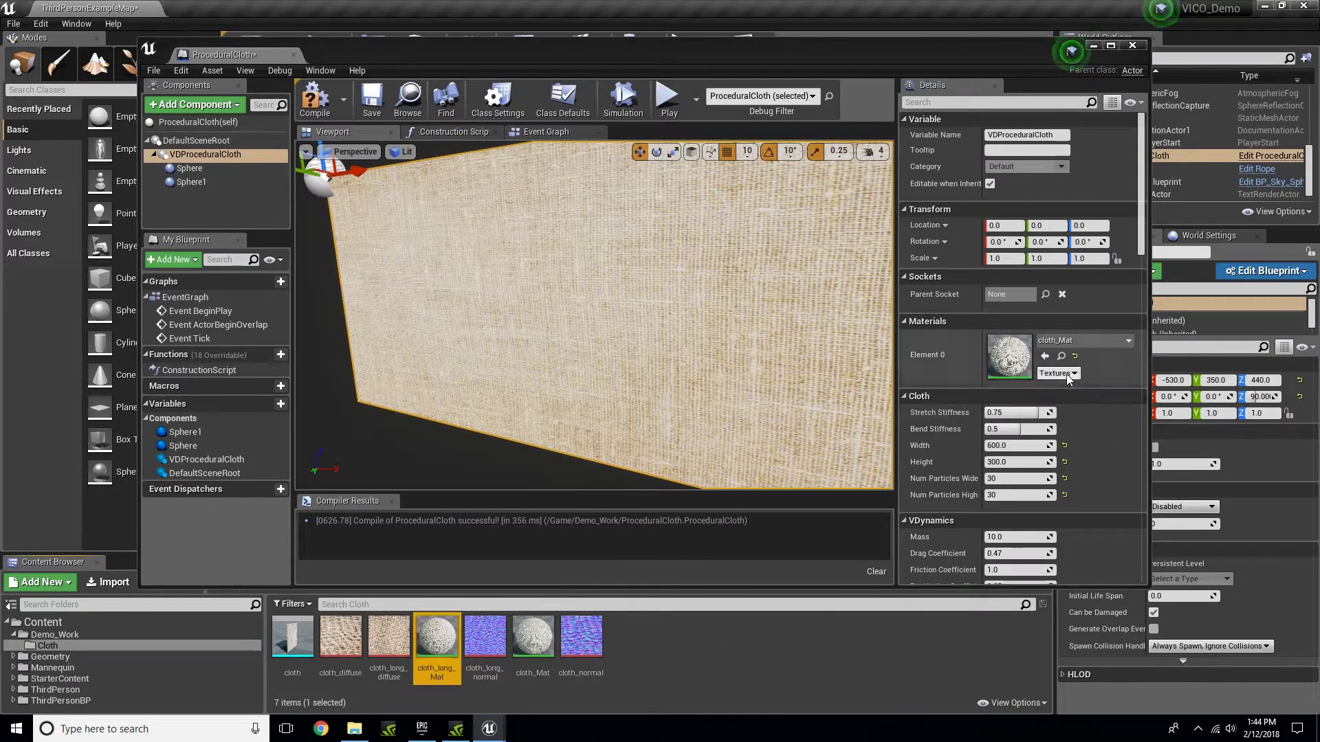
{"action": "left_click", "coordinate": [1045, 356]}
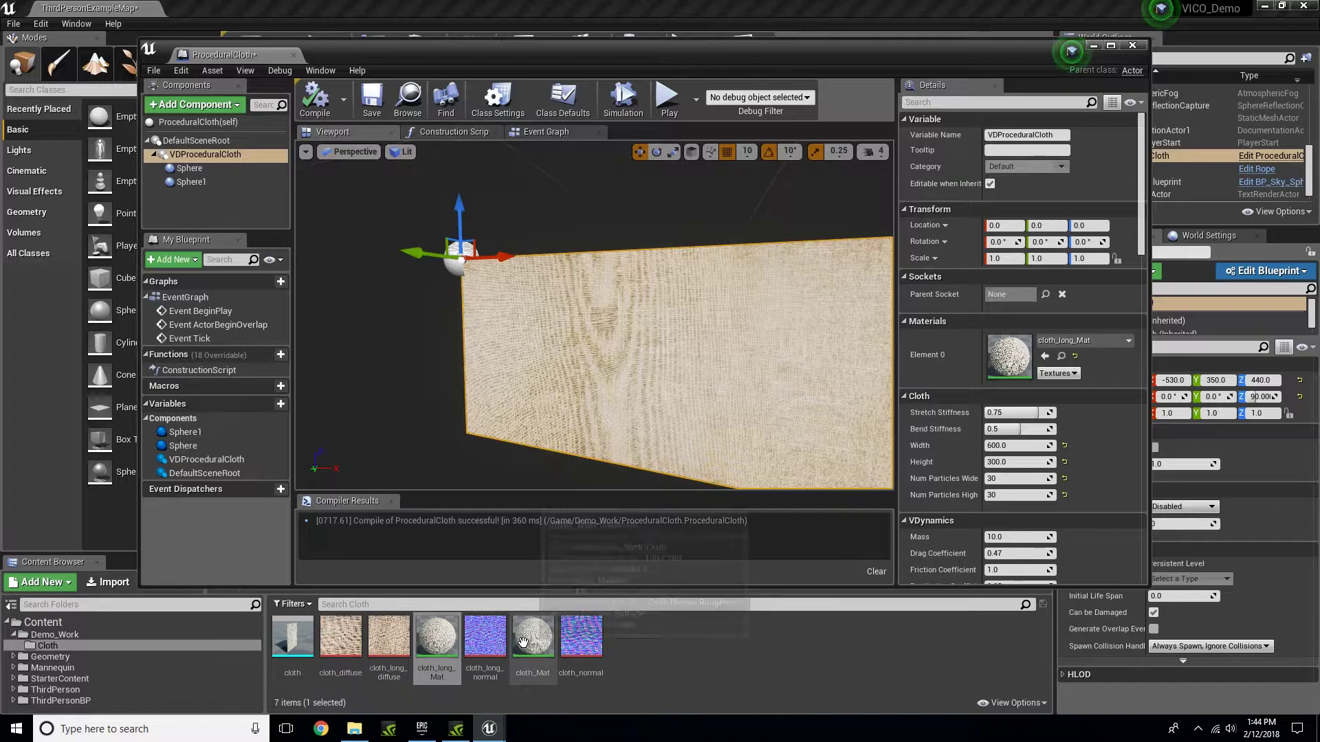
{"action": "left_click", "coordinate": [696, 664]}
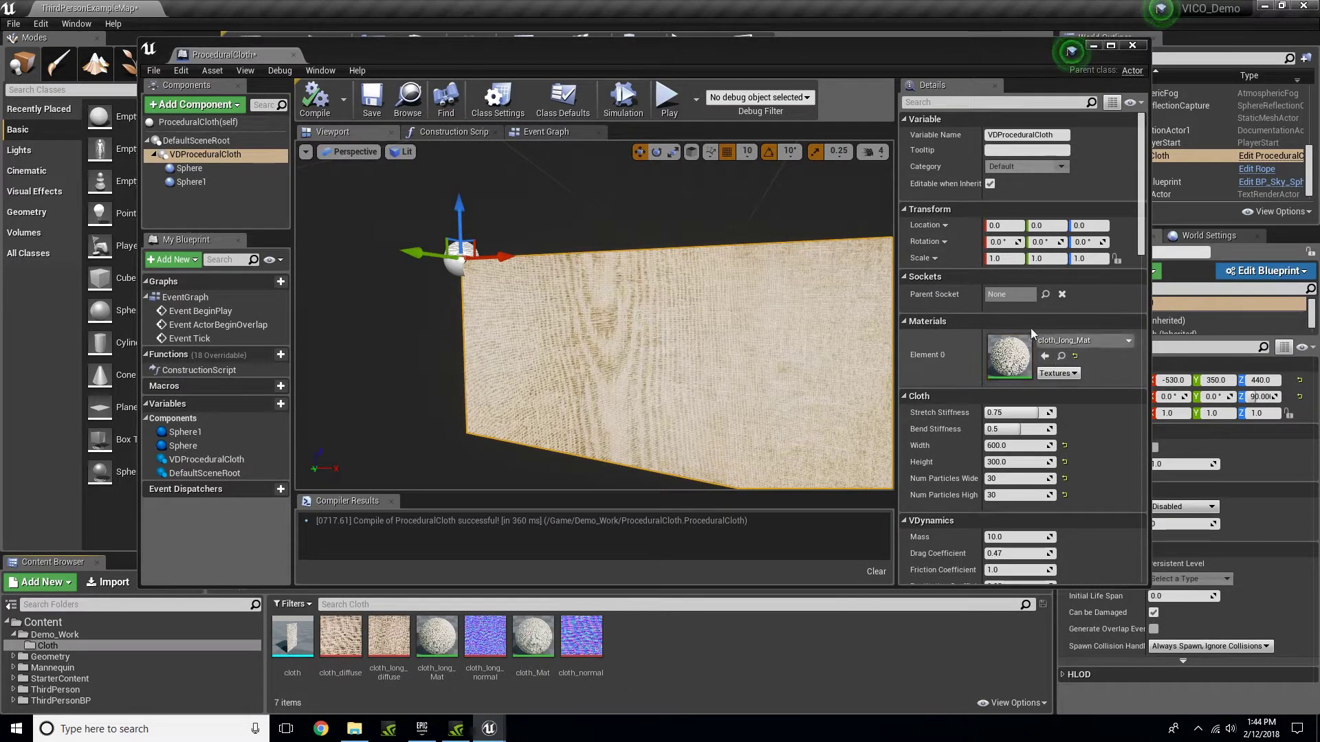
Return to the level, start a play-test and run the character back and forth in front of the cloth.
{"action": "left_click", "coordinate": [1092, 46]}
{"action": "right_click_drag", "start_coordinate": [507, 358], "coordinate": [440, 328]}
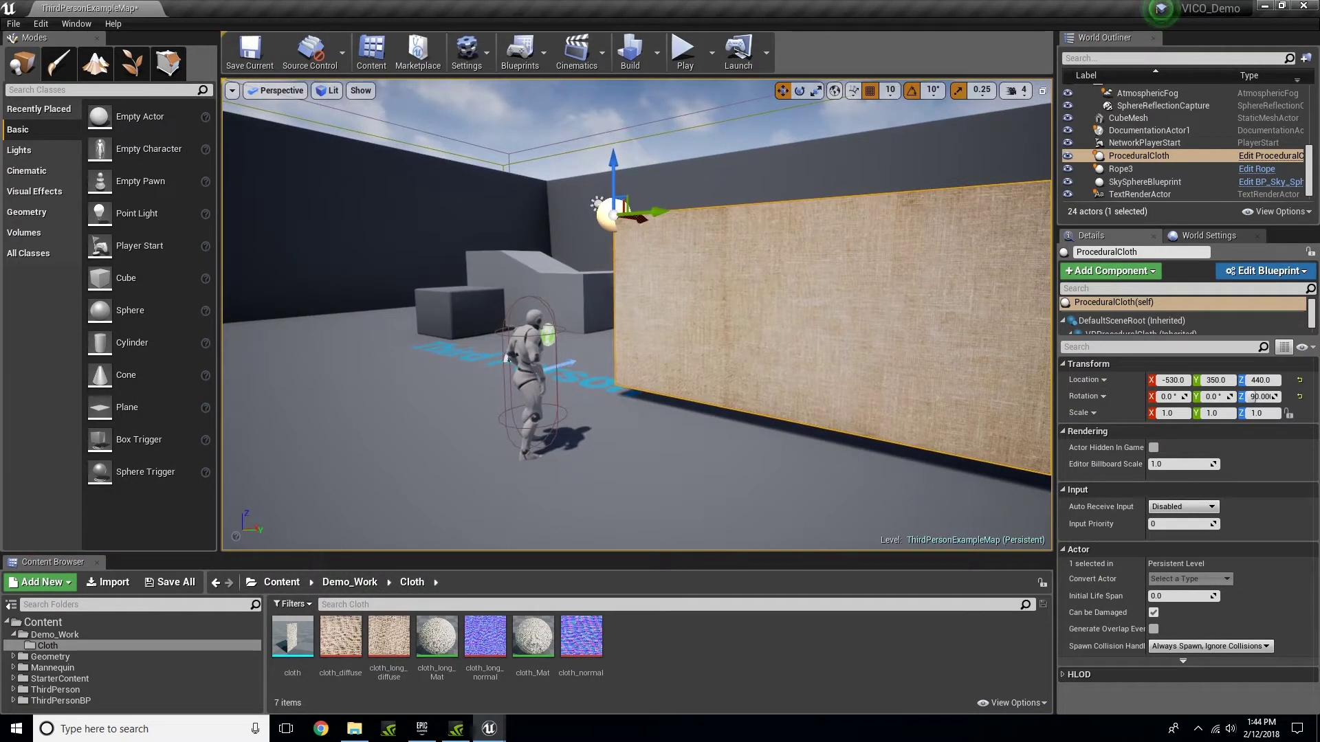
{"action": "left_click", "coordinate": [684, 53]}
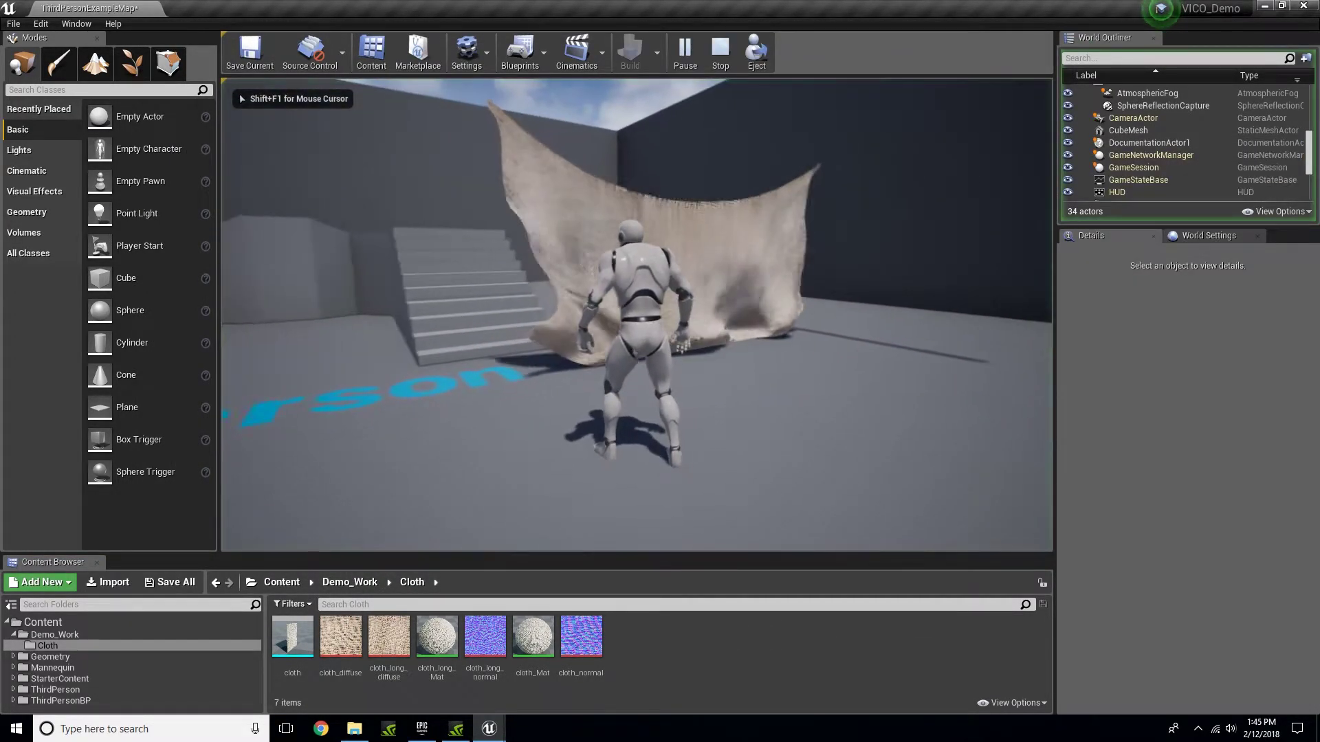
{"action": "key", "text": "a"}
{"action": "key", "text": "d"}
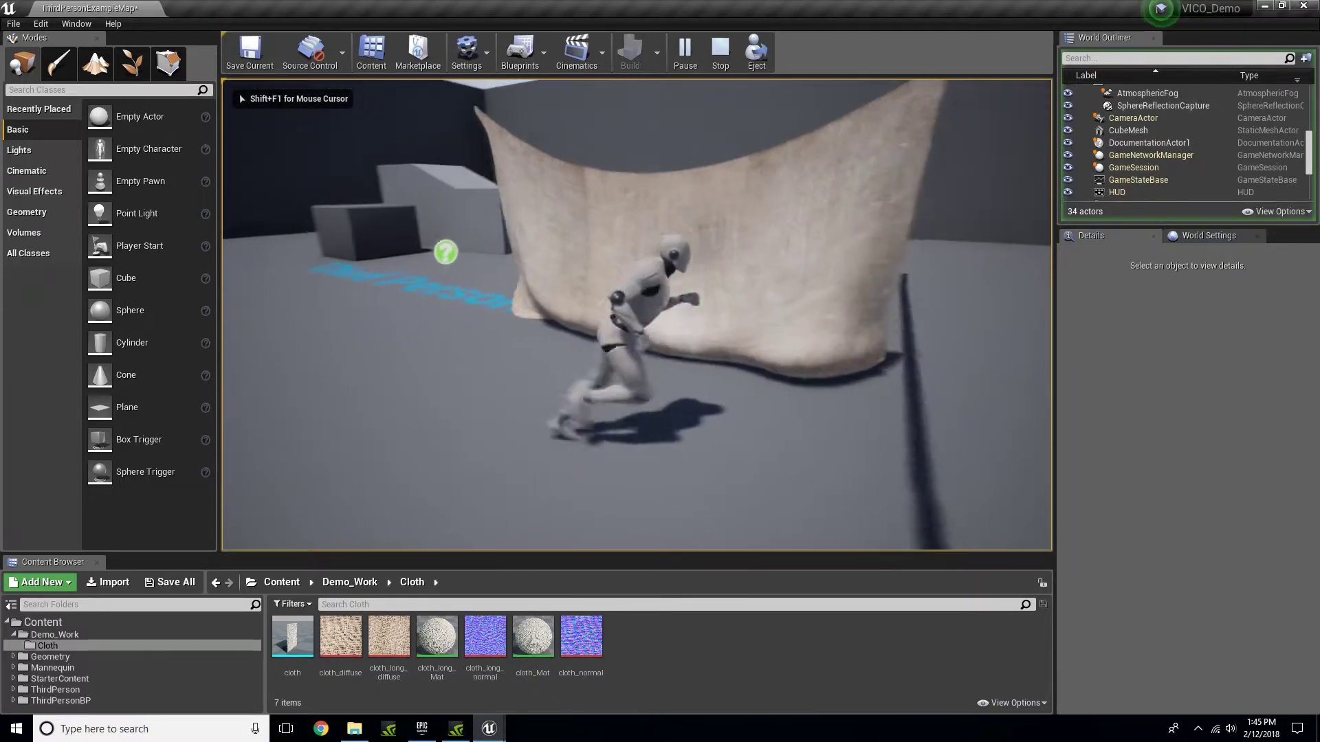
{"action": "key", "text": "d"}
{"action": "key", "text": "a"}
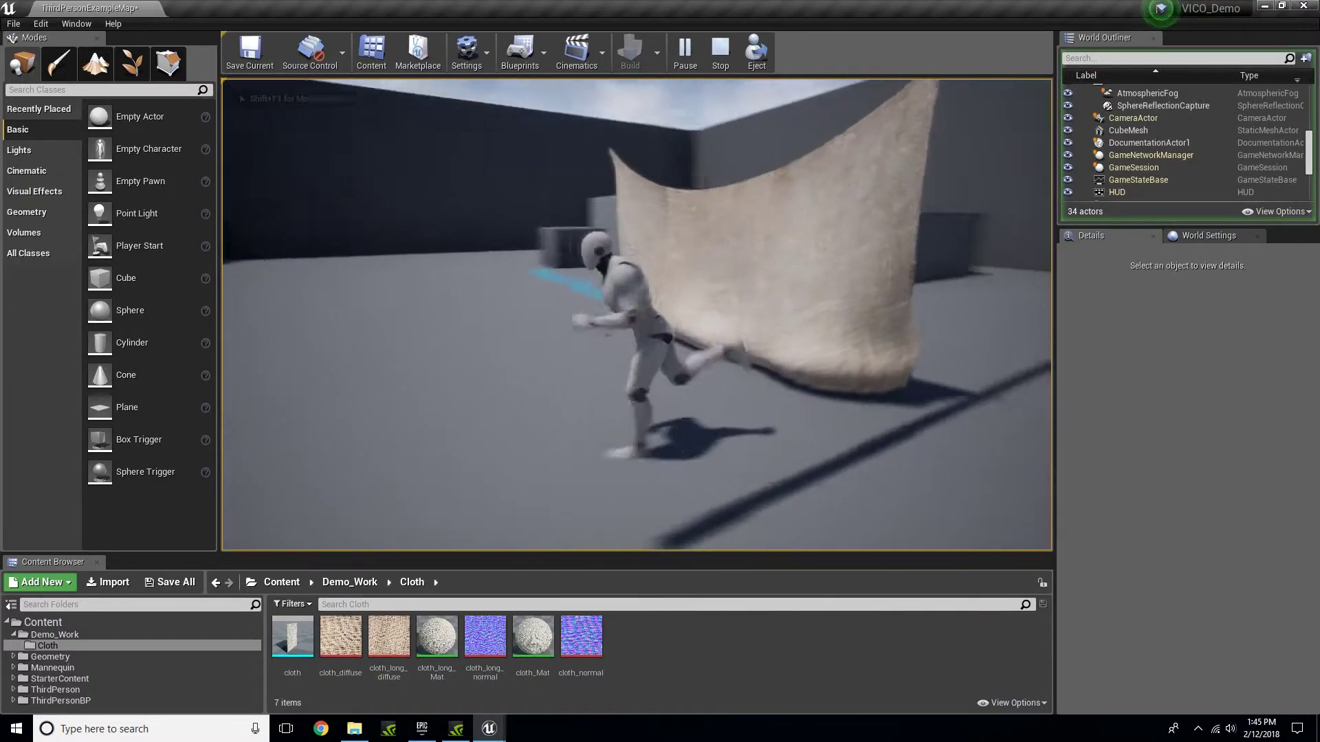
{"action": "key", "text": "d"}
{"action": "key", "text": "w"}
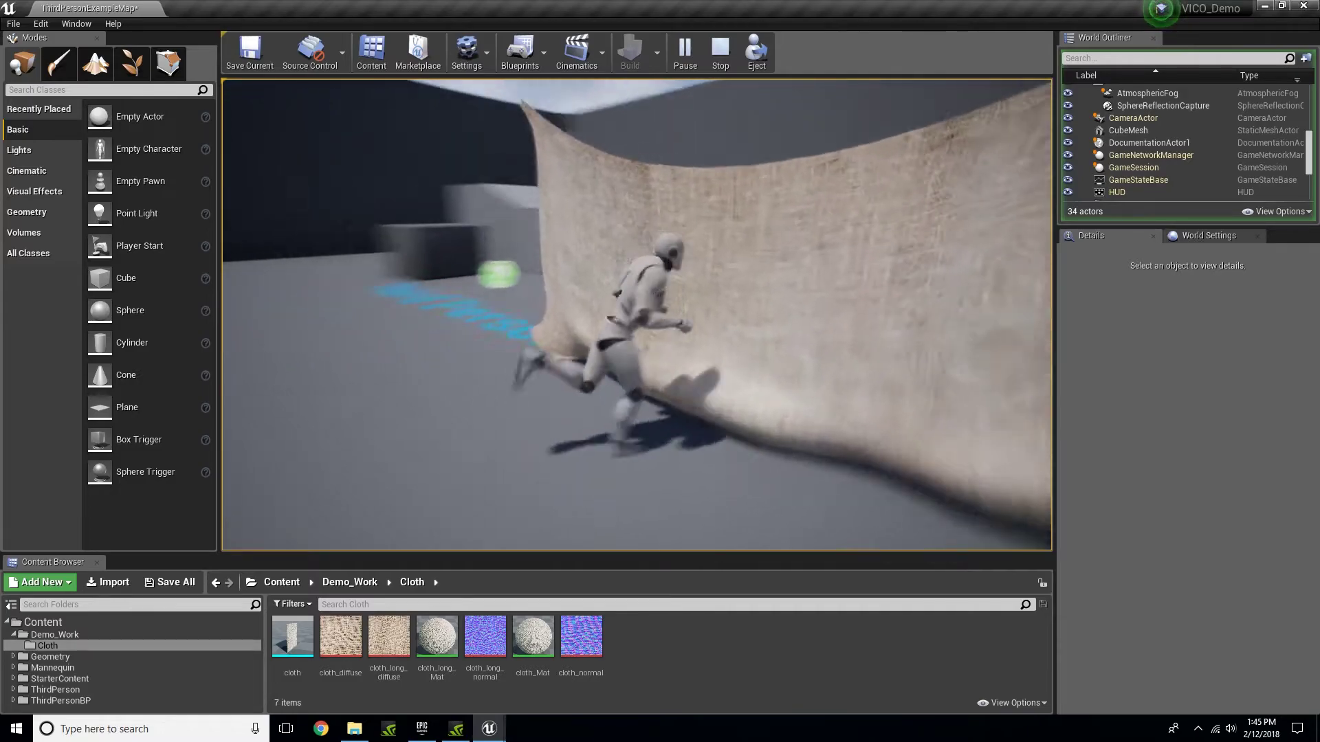
Run the character into the cloth to inspect its weave up close, back away, and charge through it.
{"action": "key", "text": "d"}
{"action": "key", "text": "d"}
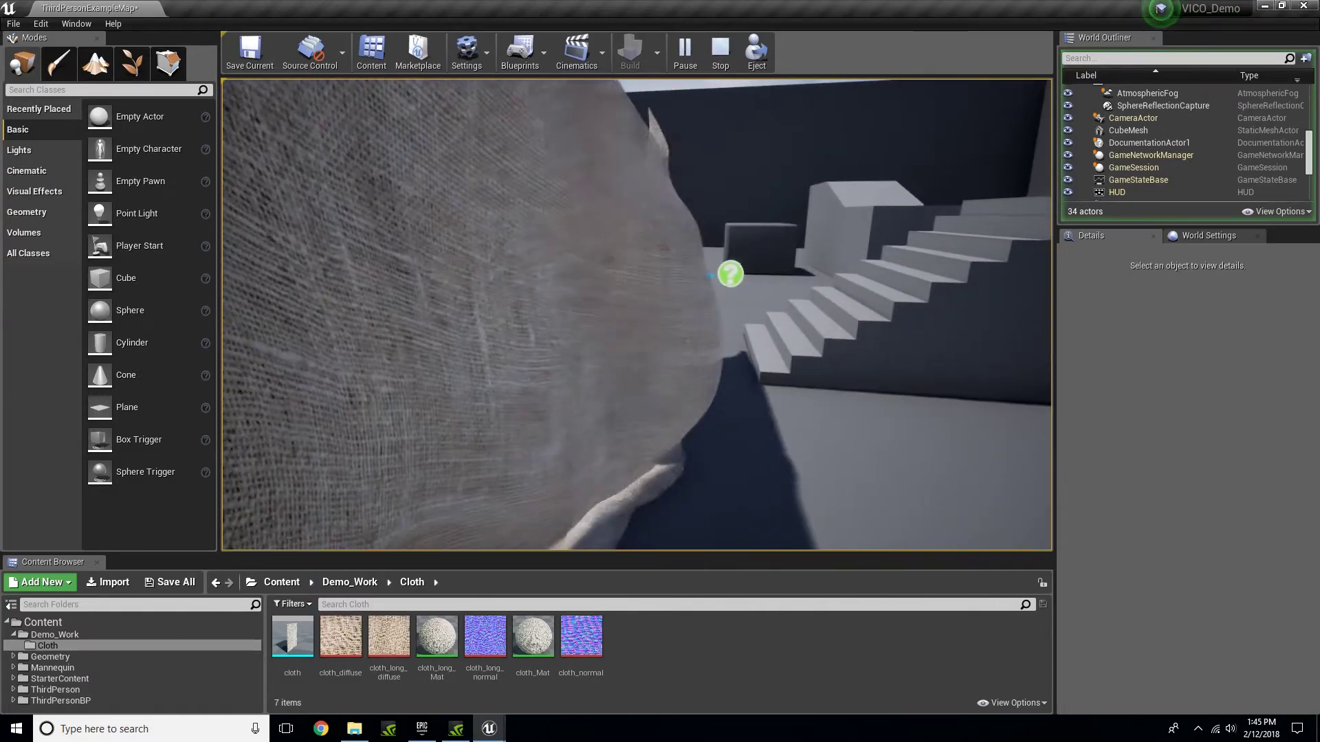
{"action": "key", "text": "d"}
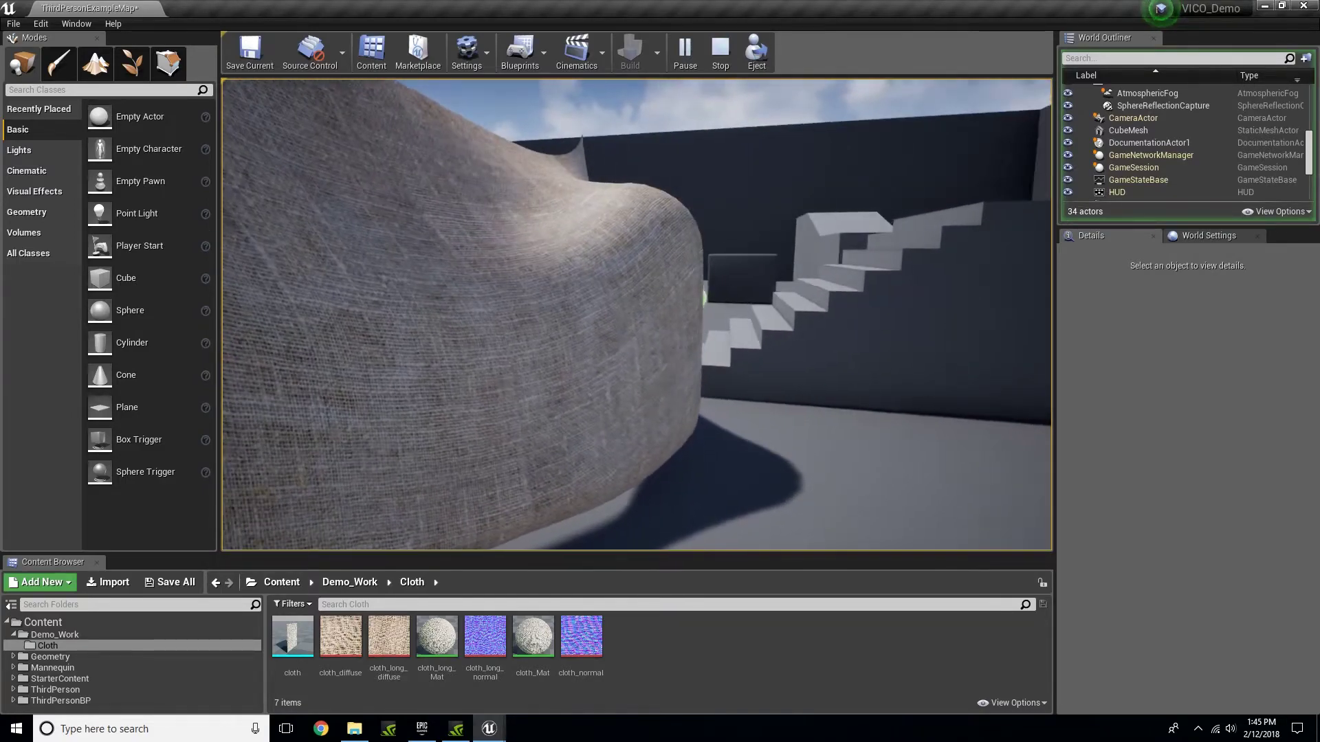
{"action": "key", "text": "s"}
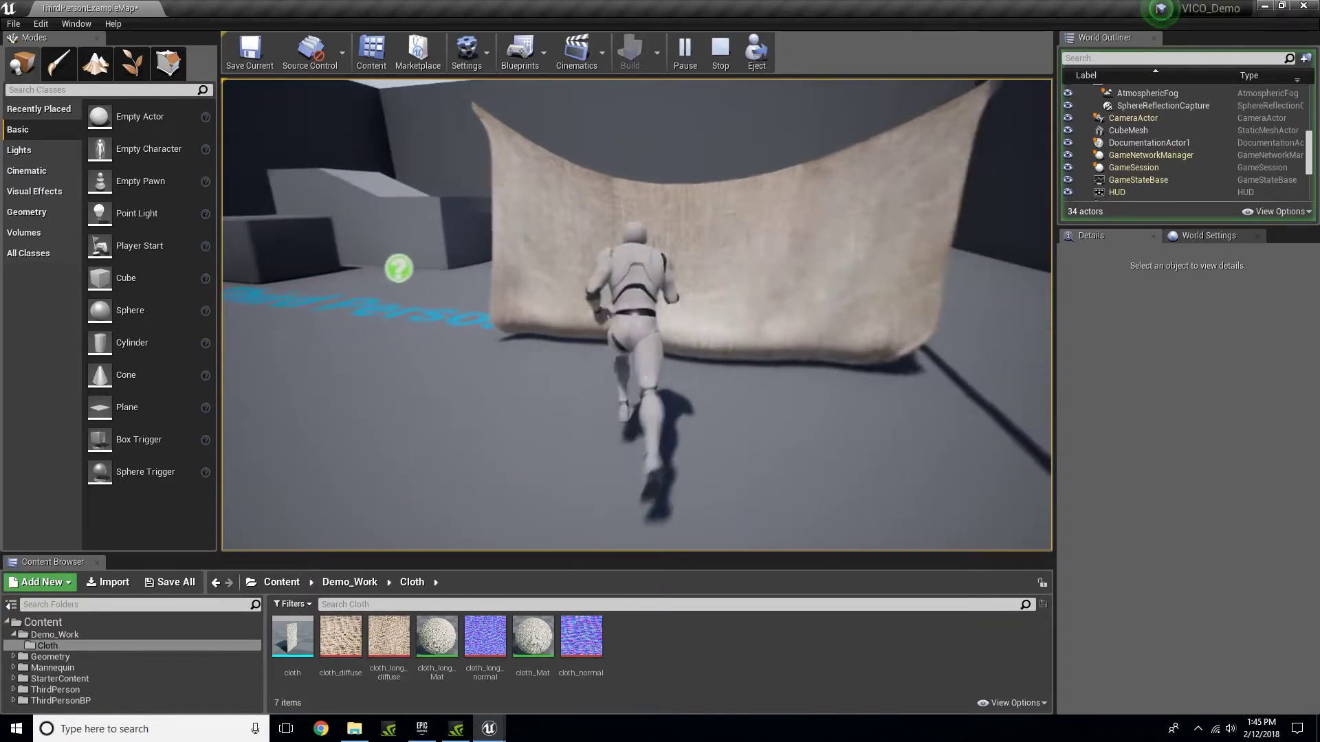
{"action": "key", "text": "w"}
{"action": "key", "text": "d"}
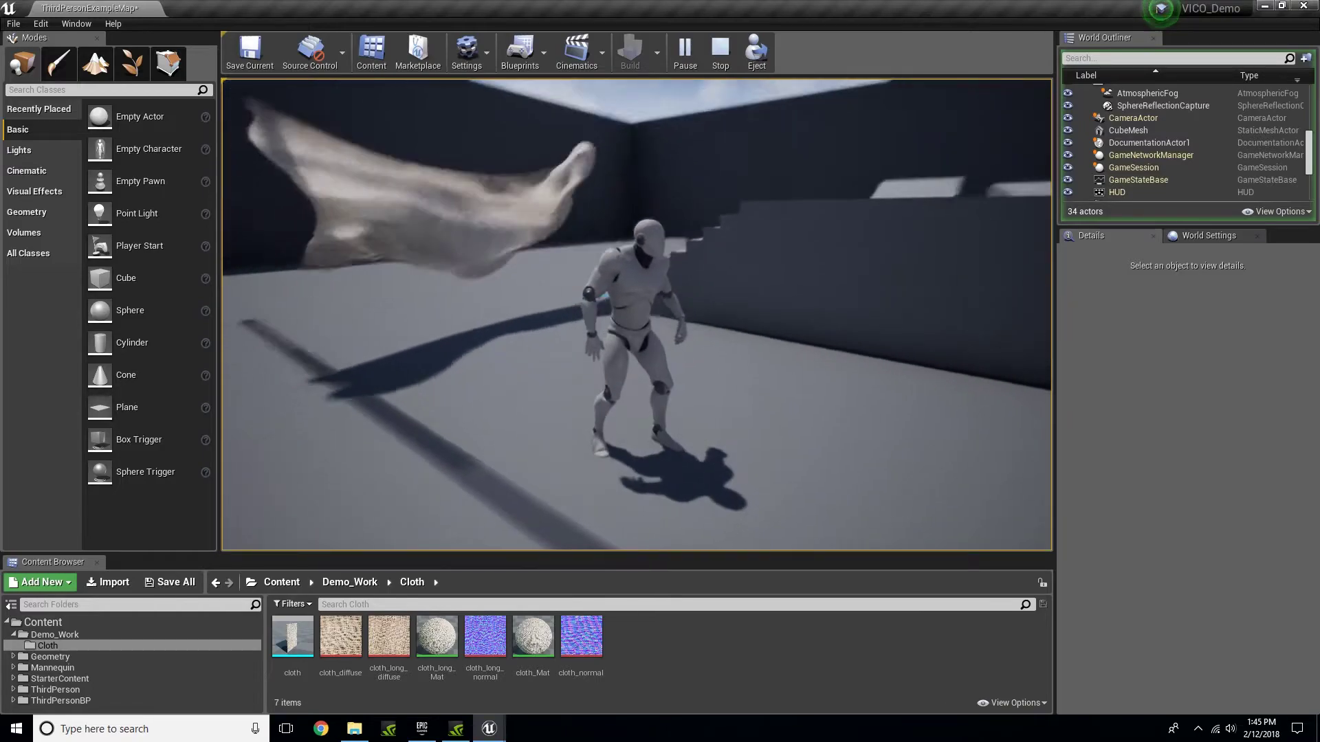
Run the character repeatedly through the swinging cloth from both sides to examine how it drapes and flies up.
{"action": "key", "text": "w"}
{"action": "key", "text": "a"}
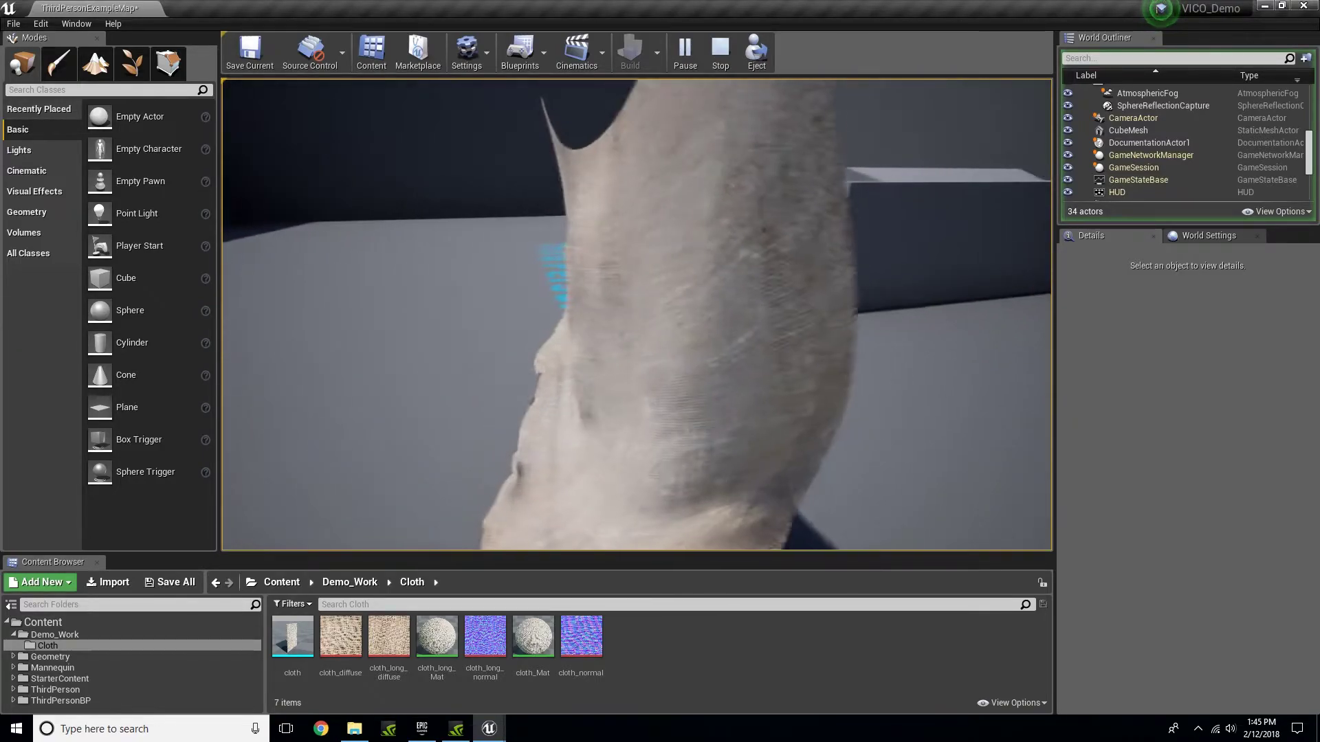
{"action": "key", "text": "a"}
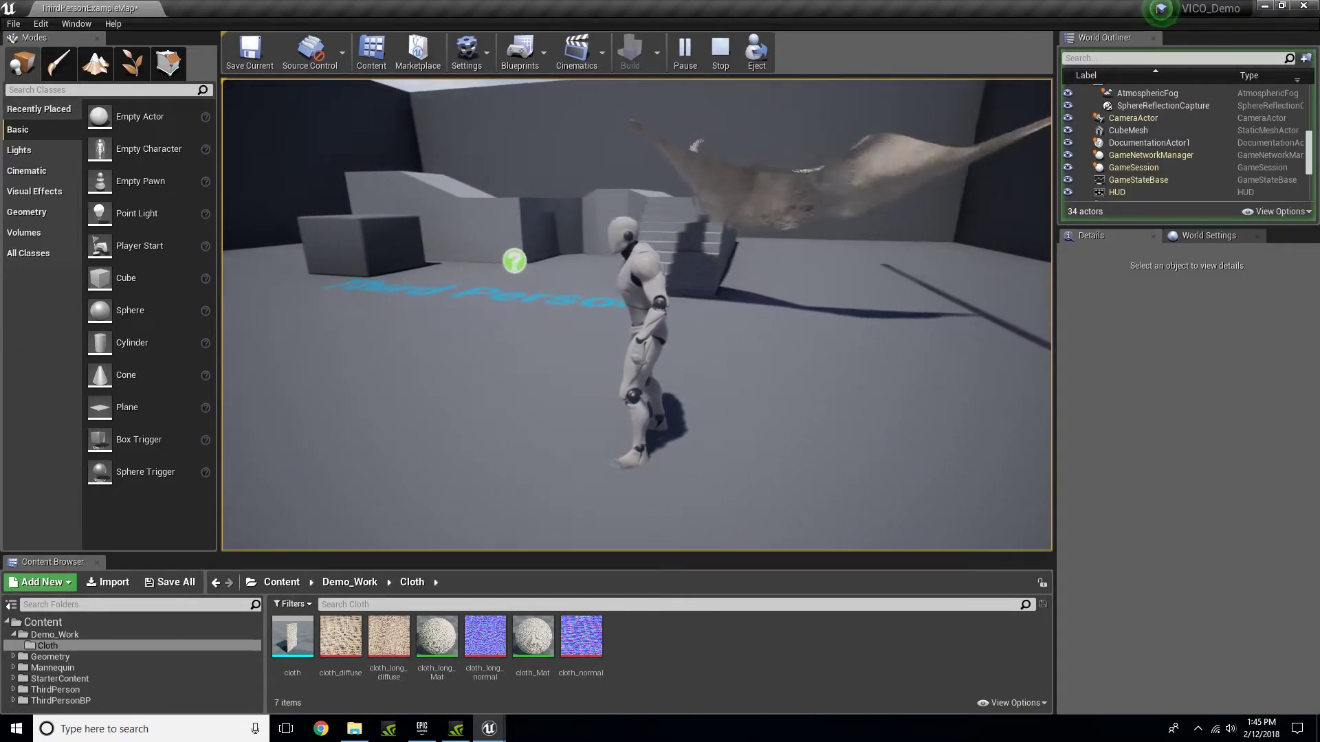
{"action": "key", "text": "w"}
{"action": "key", "text": "d"}
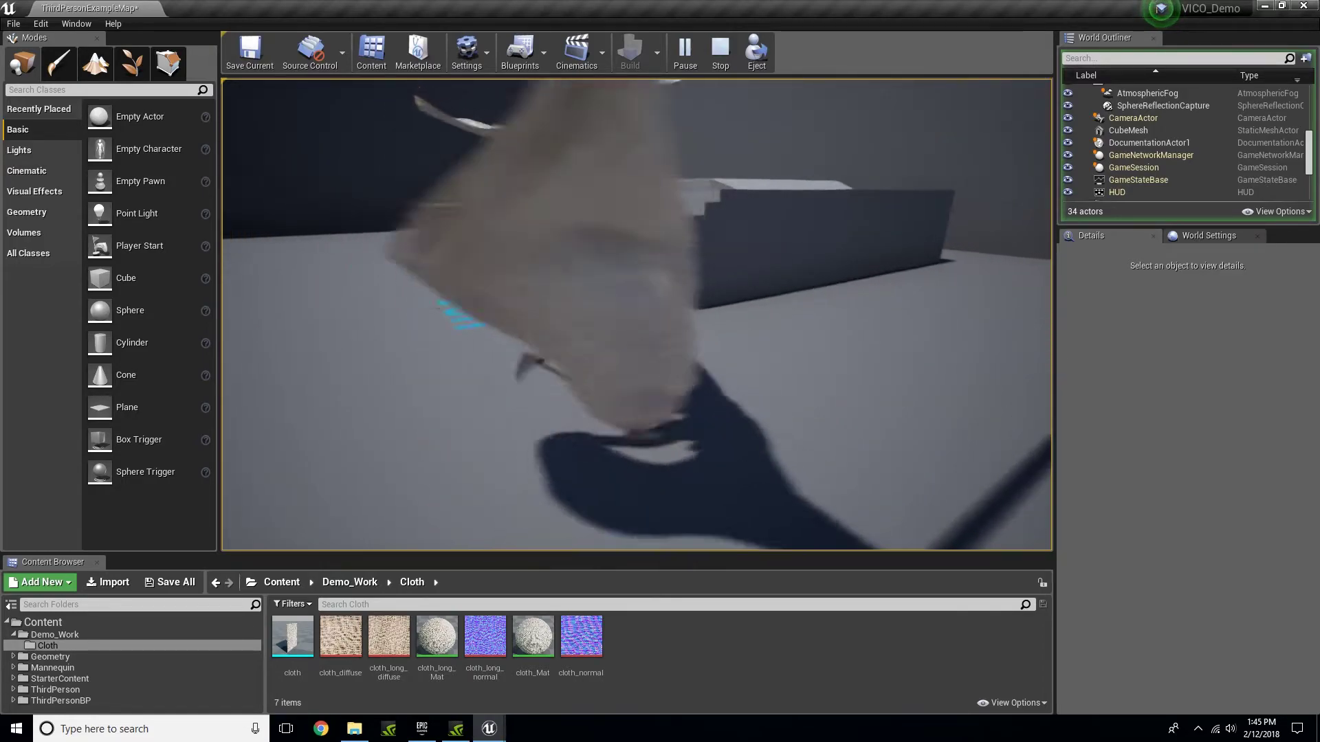
{"action": "key", "text": "d"}
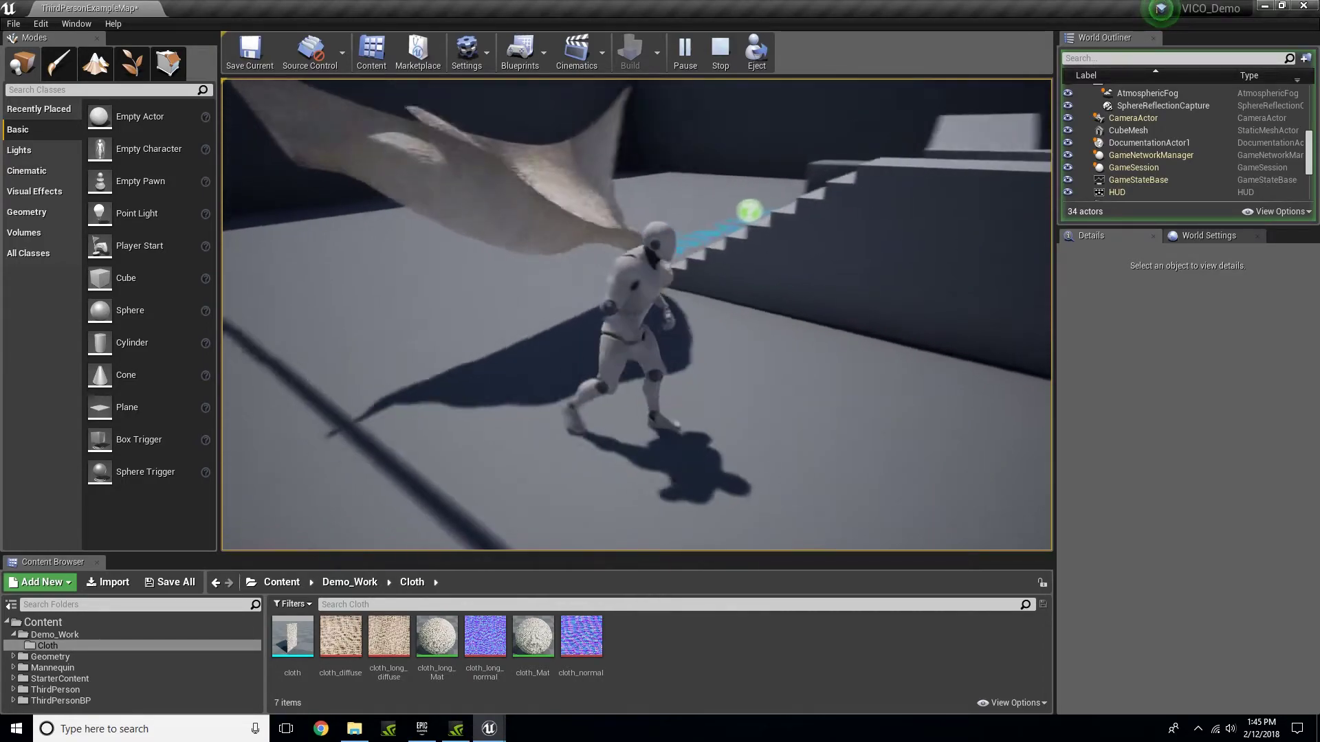
{"action": "key", "text": "d"}
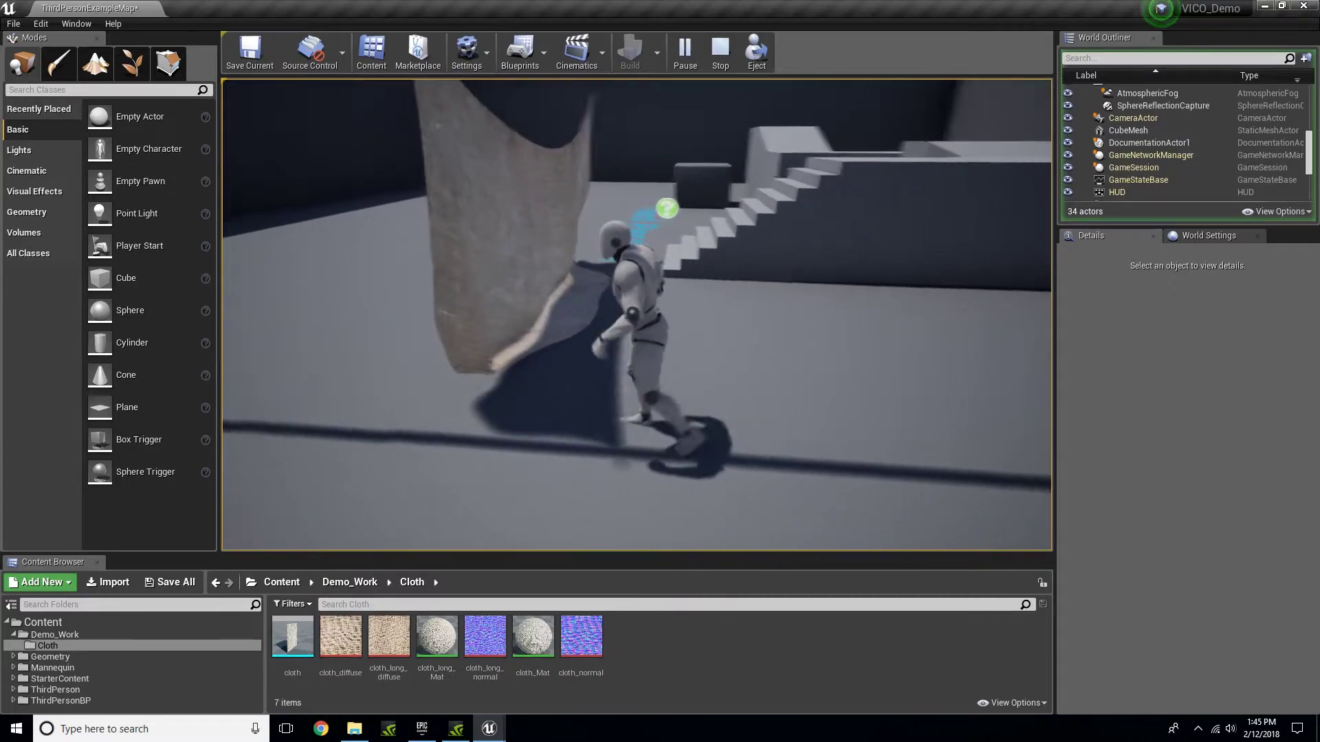
Run the character around the cloth's edge and side to side before it to check its folds and material.
{"action": "key", "text": "w"}
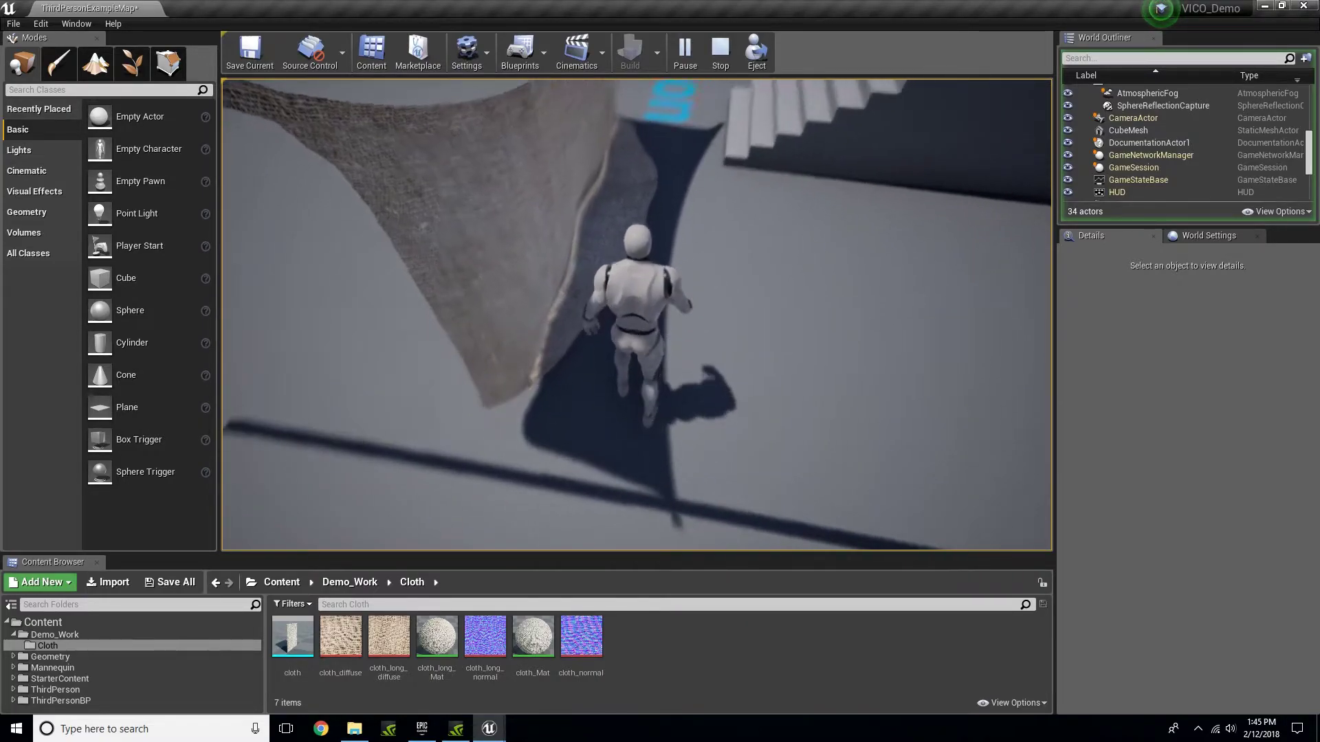
{"action": "key", "text": "a"}
{"action": "key", "text": "a"}
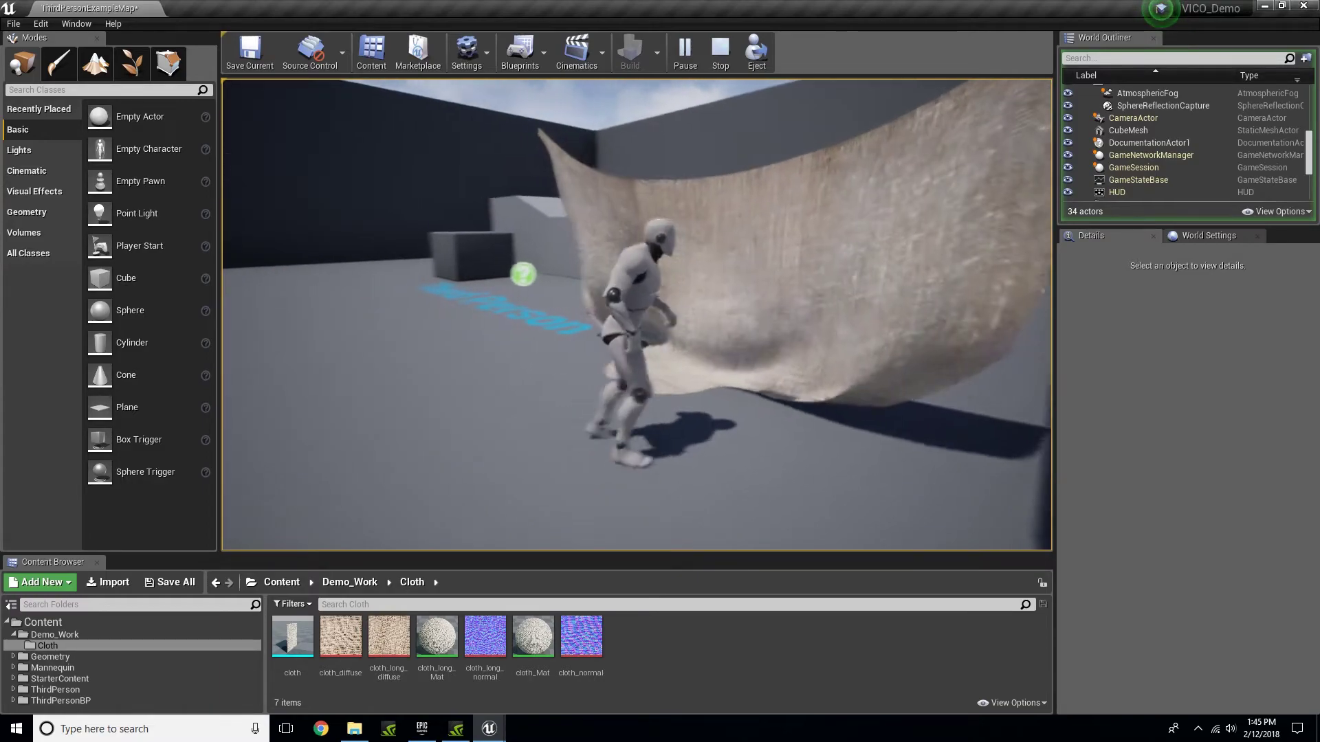
{"action": "key", "text": "s"}
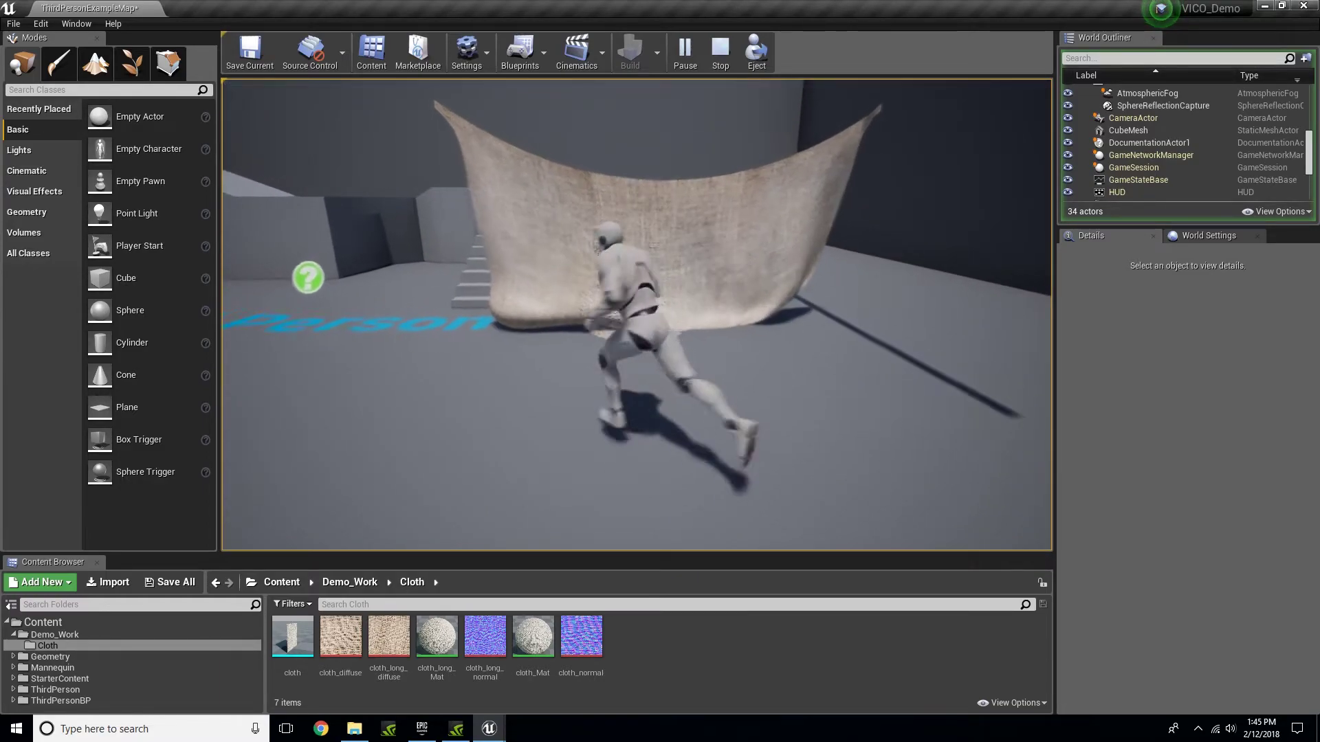
{"action": "key", "text": "d"}
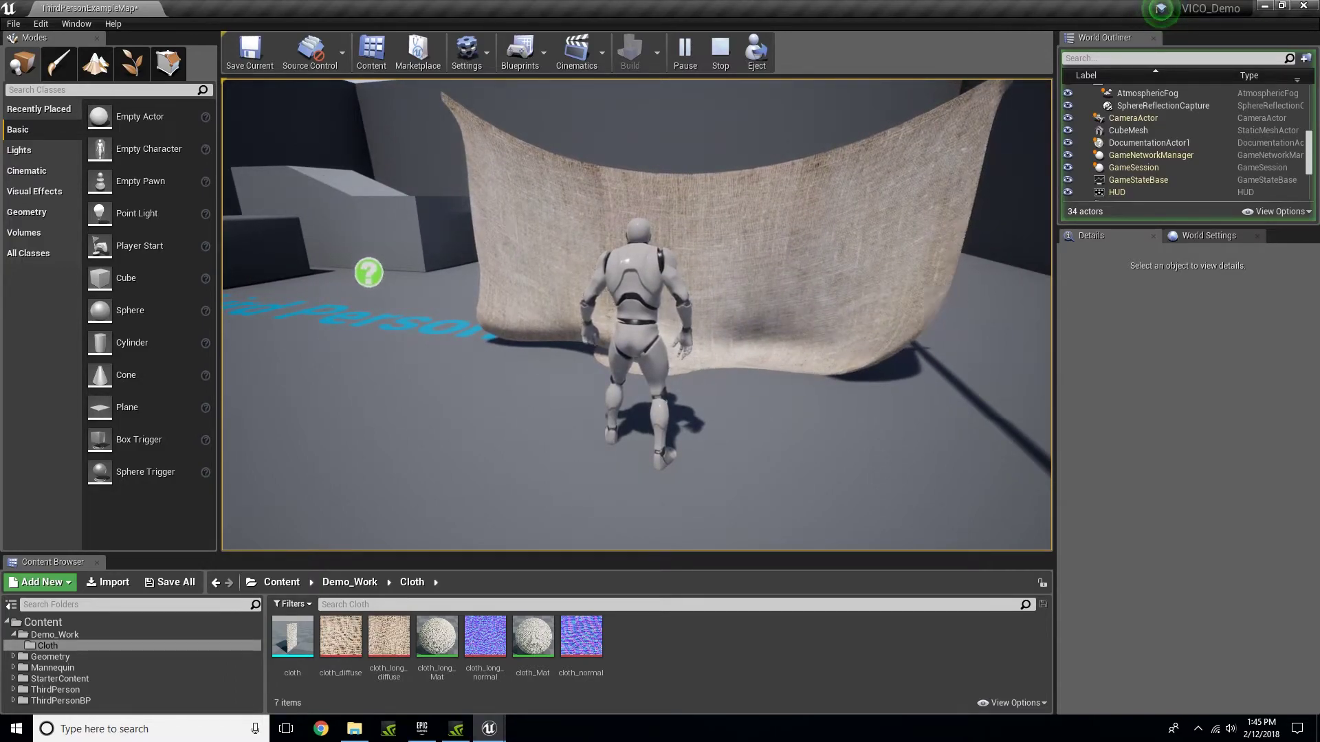
{"action": "key", "text": "a"}
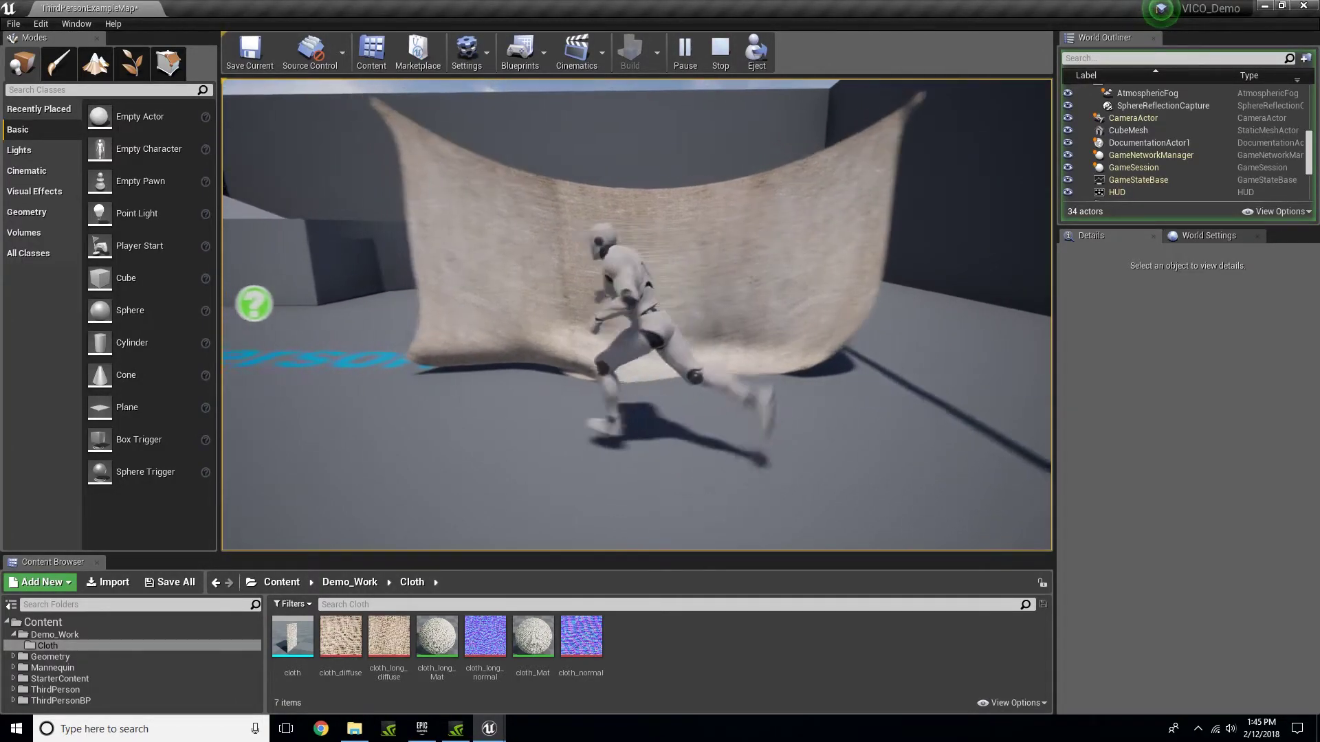
{"action": "key", "text": "w"}
{"action": "key", "text": "d"}
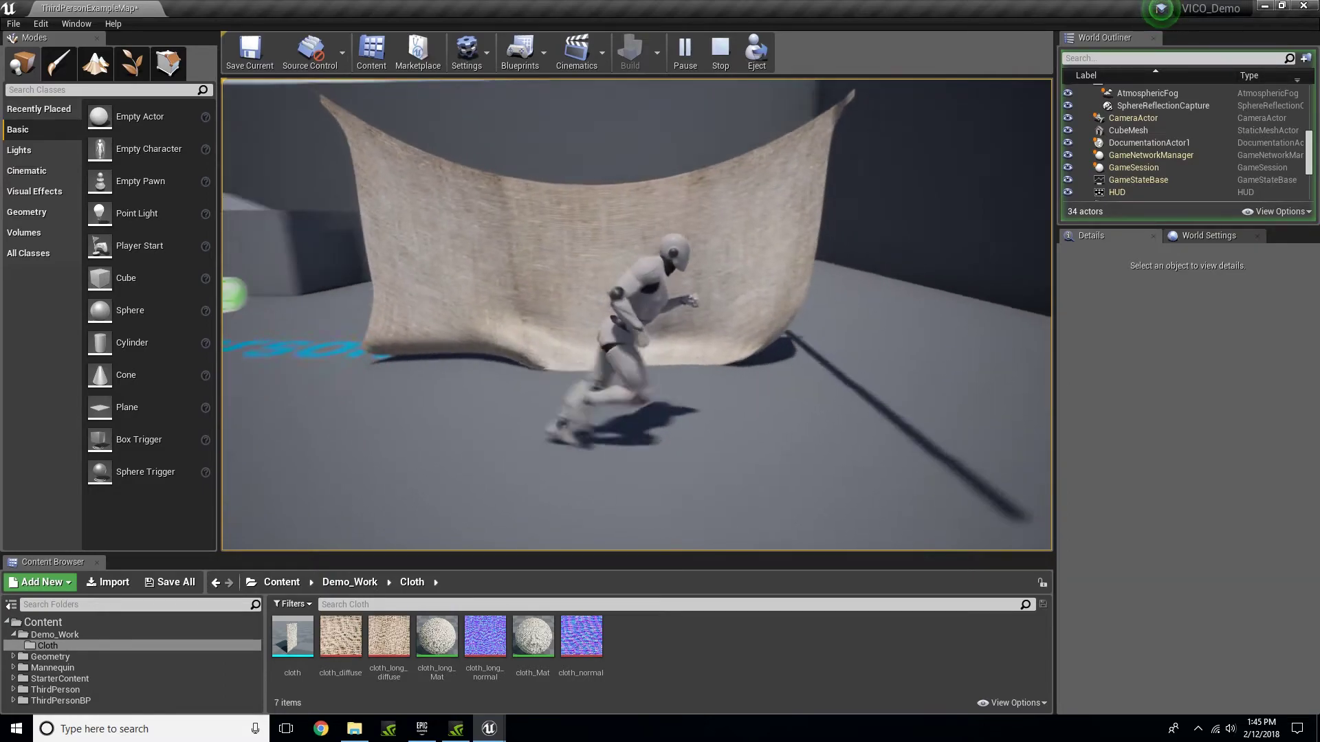
{"action": "key", "text": "w"}
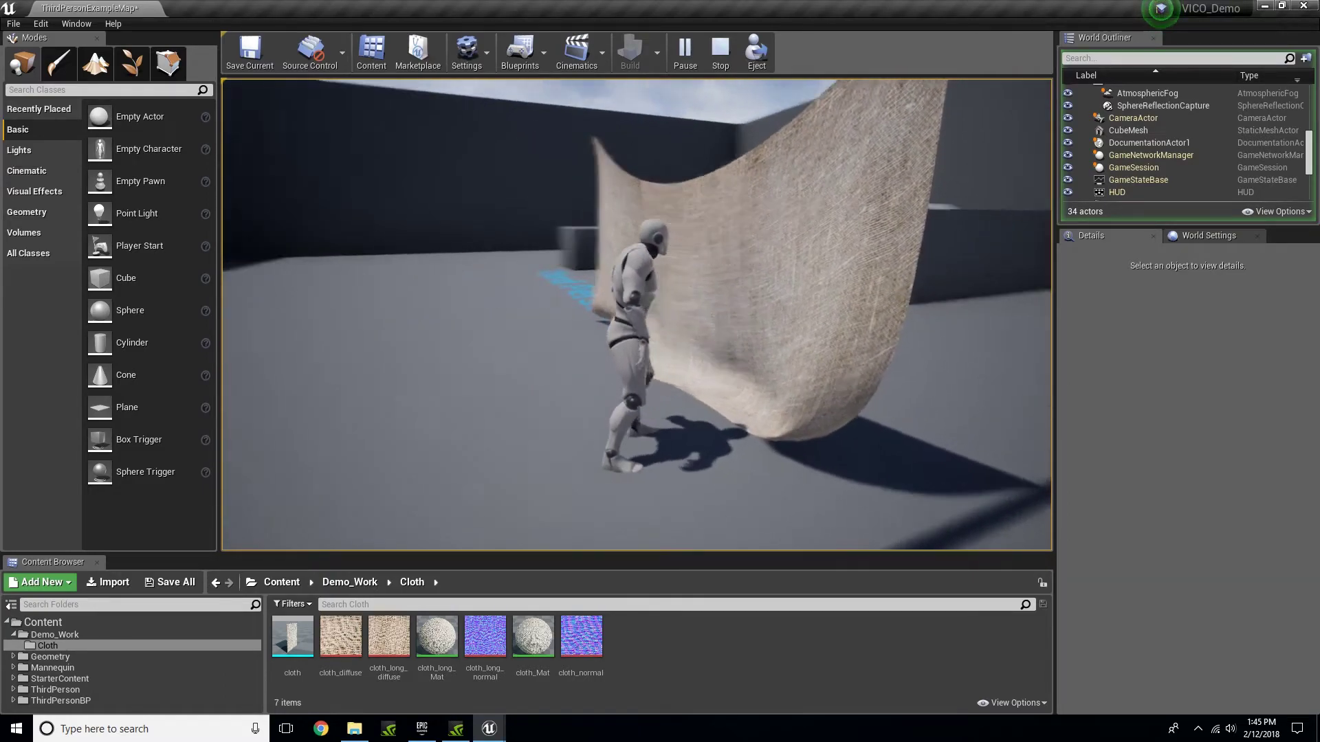
{"action": "key", "text": "d"}
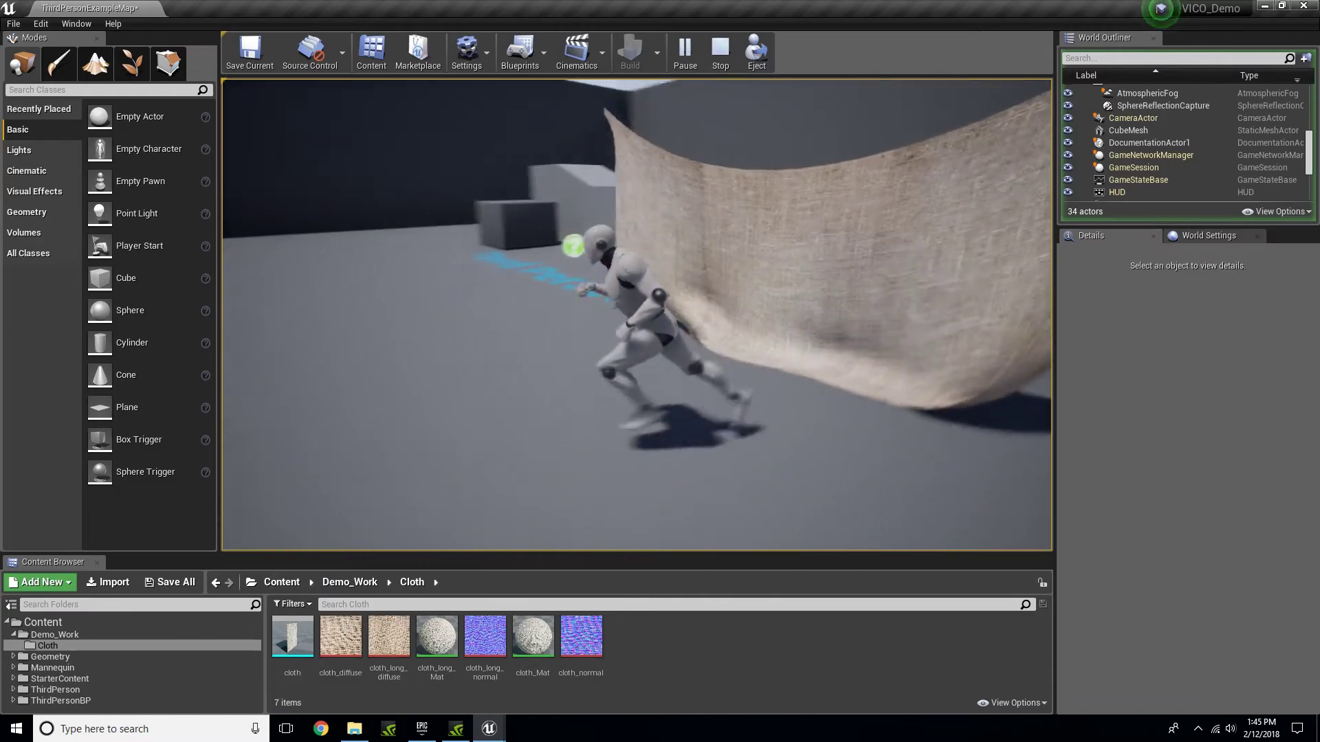